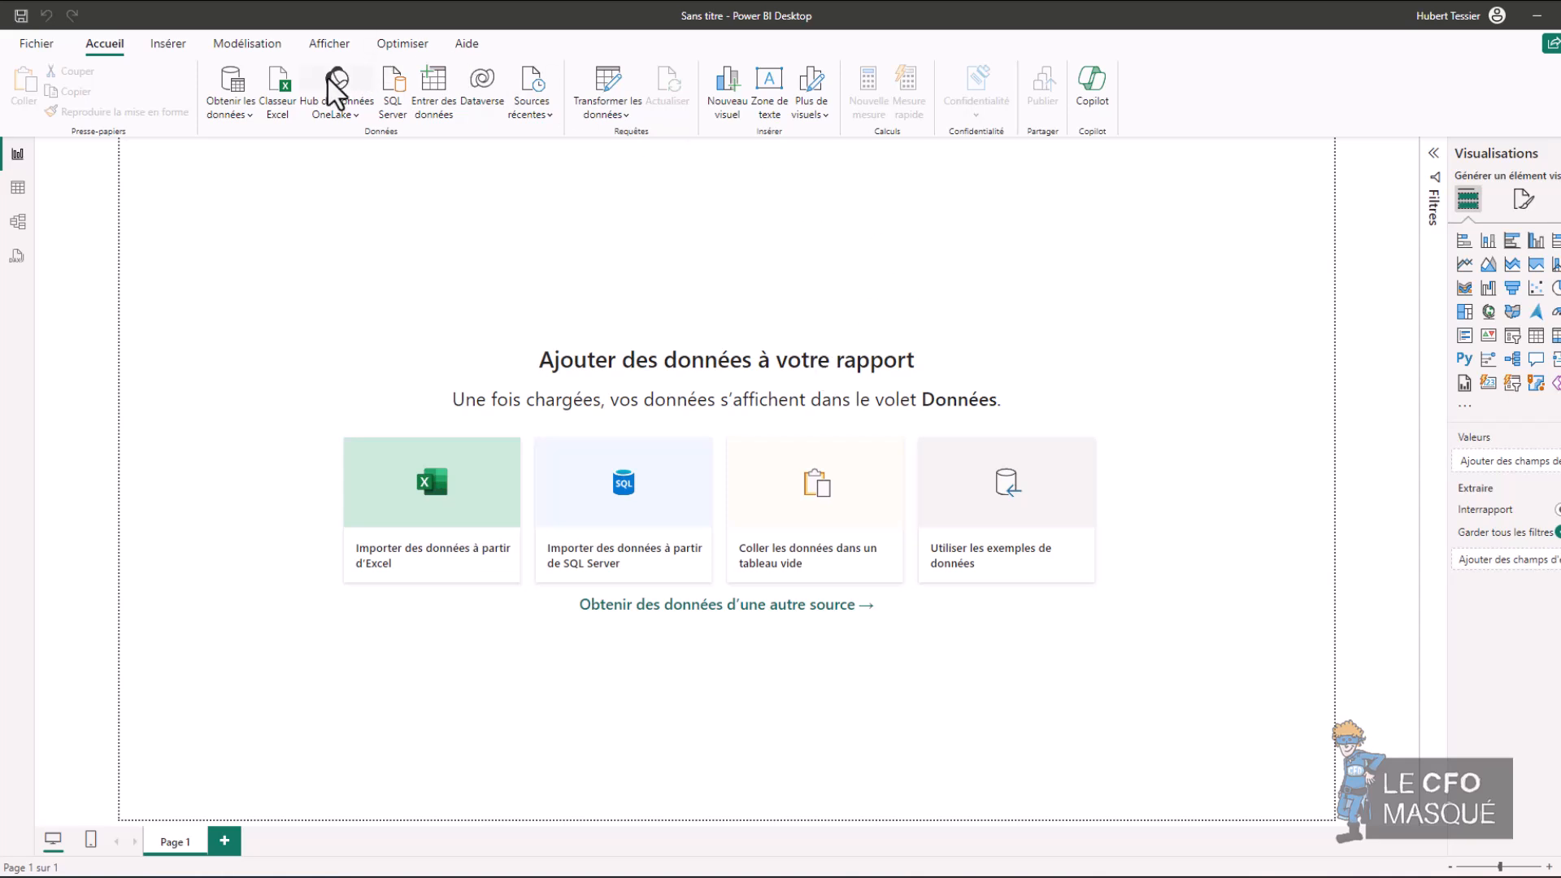
Create a blank query in Power Query and add two new parameters.
click(241, 114)
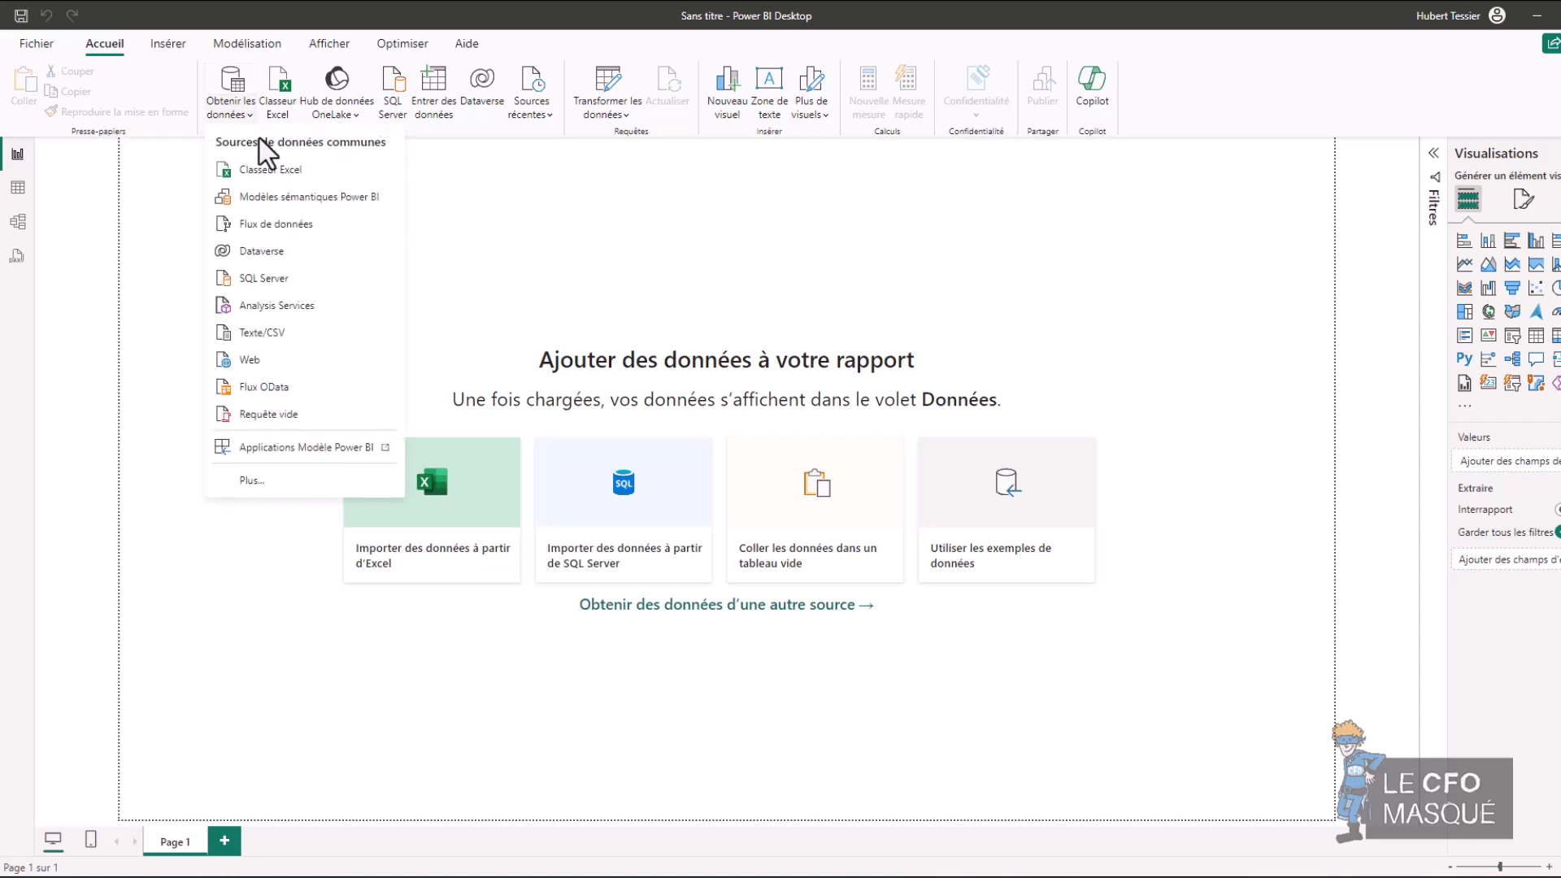
click(283, 412)
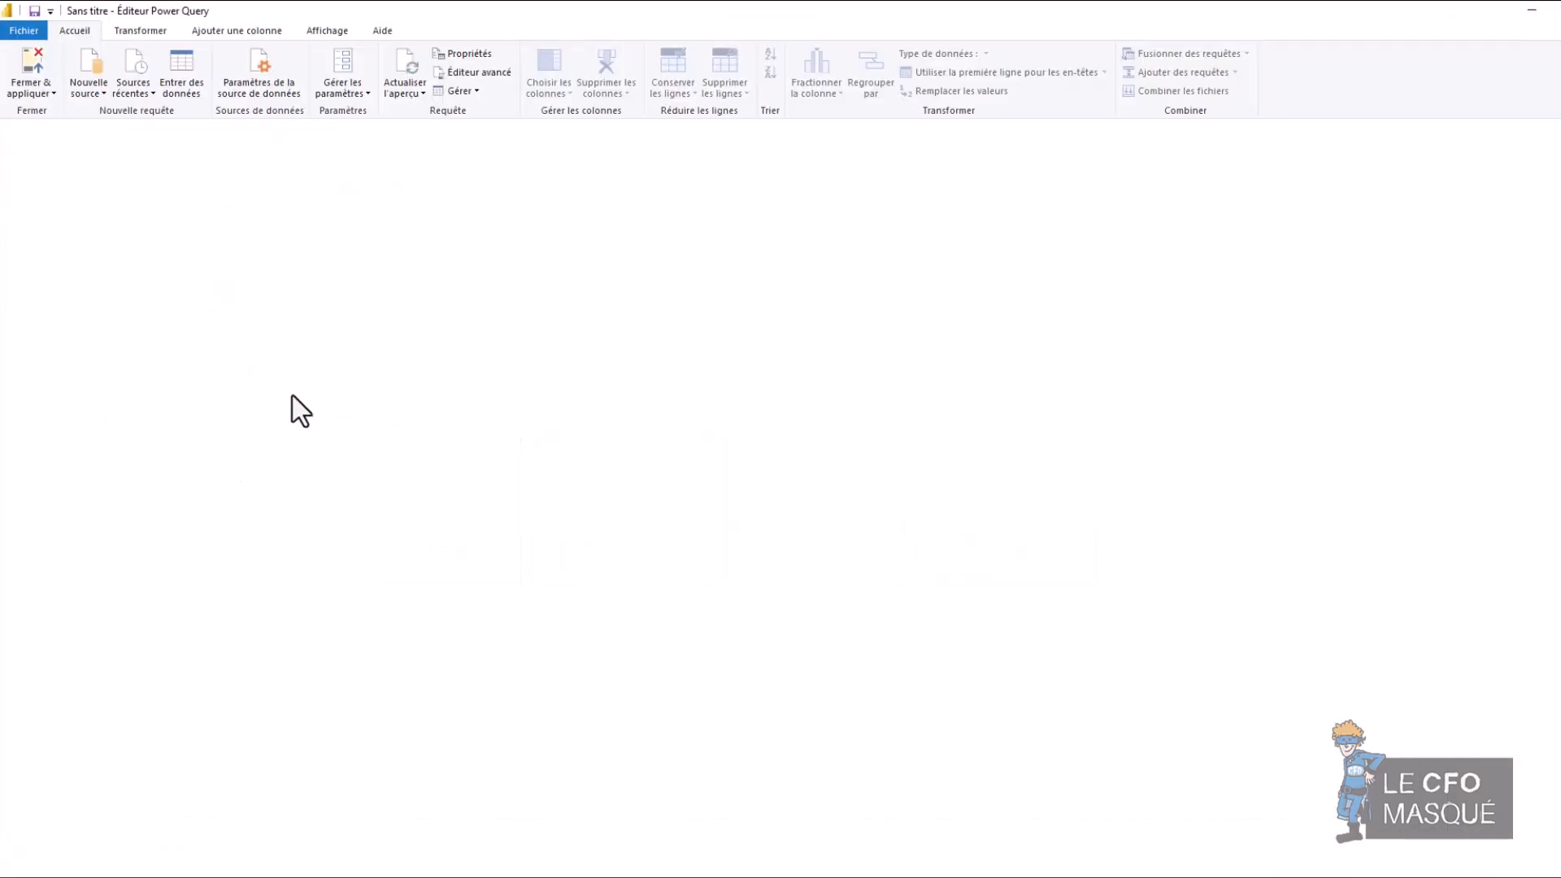
click(340, 72)
click(742, 228)
click(741, 228)
Define the first parameter as DateMin, with type Date and current value 2022-01-01.
click(724, 244)
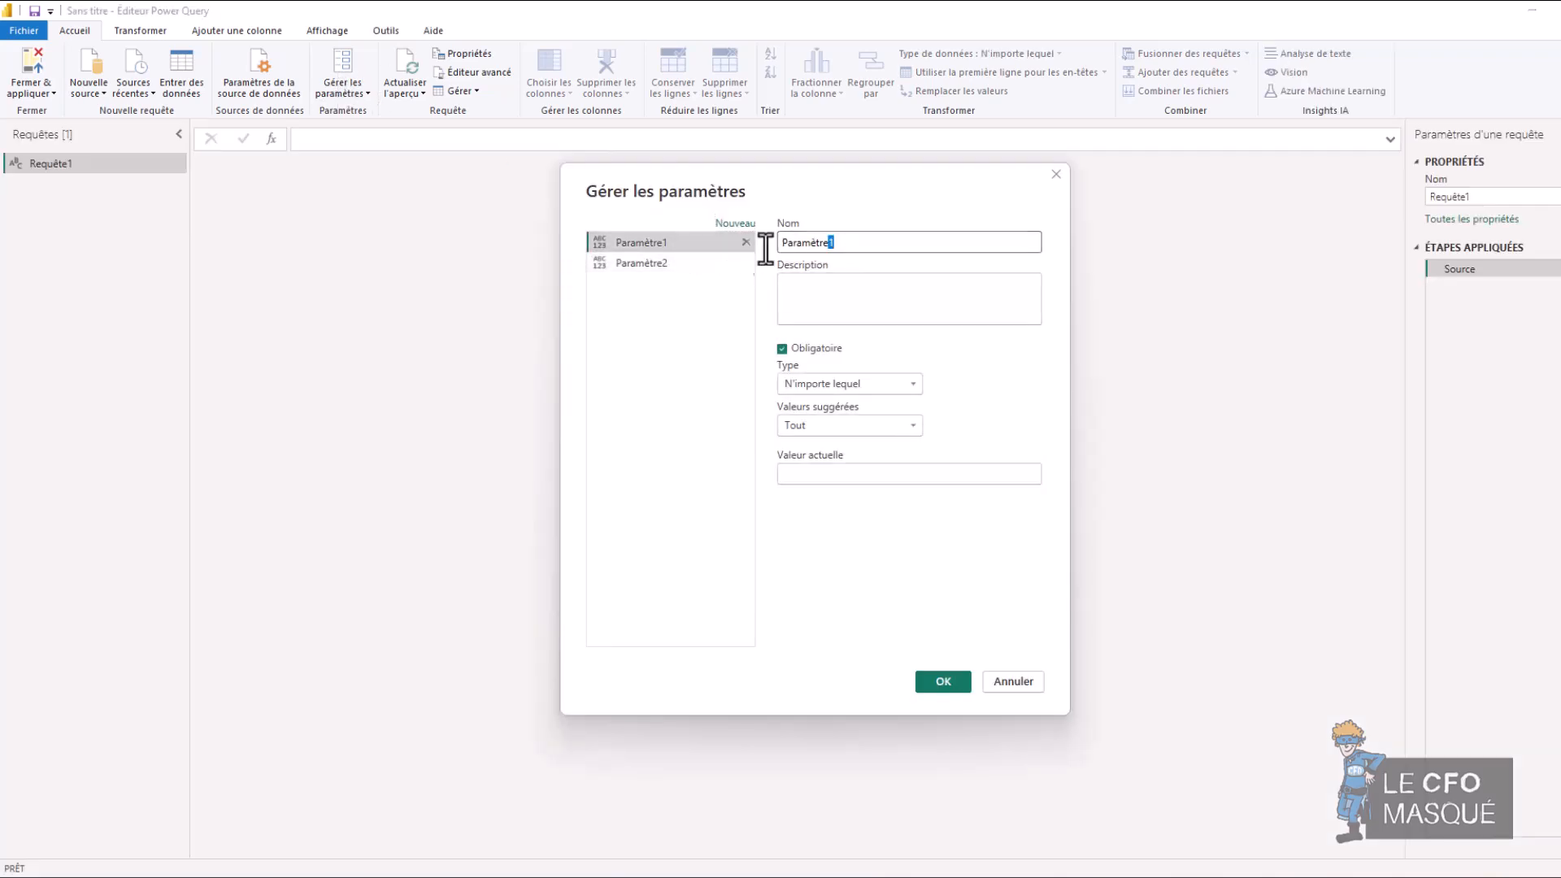
drag(801, 248, 724, 254)
text(DateMin)
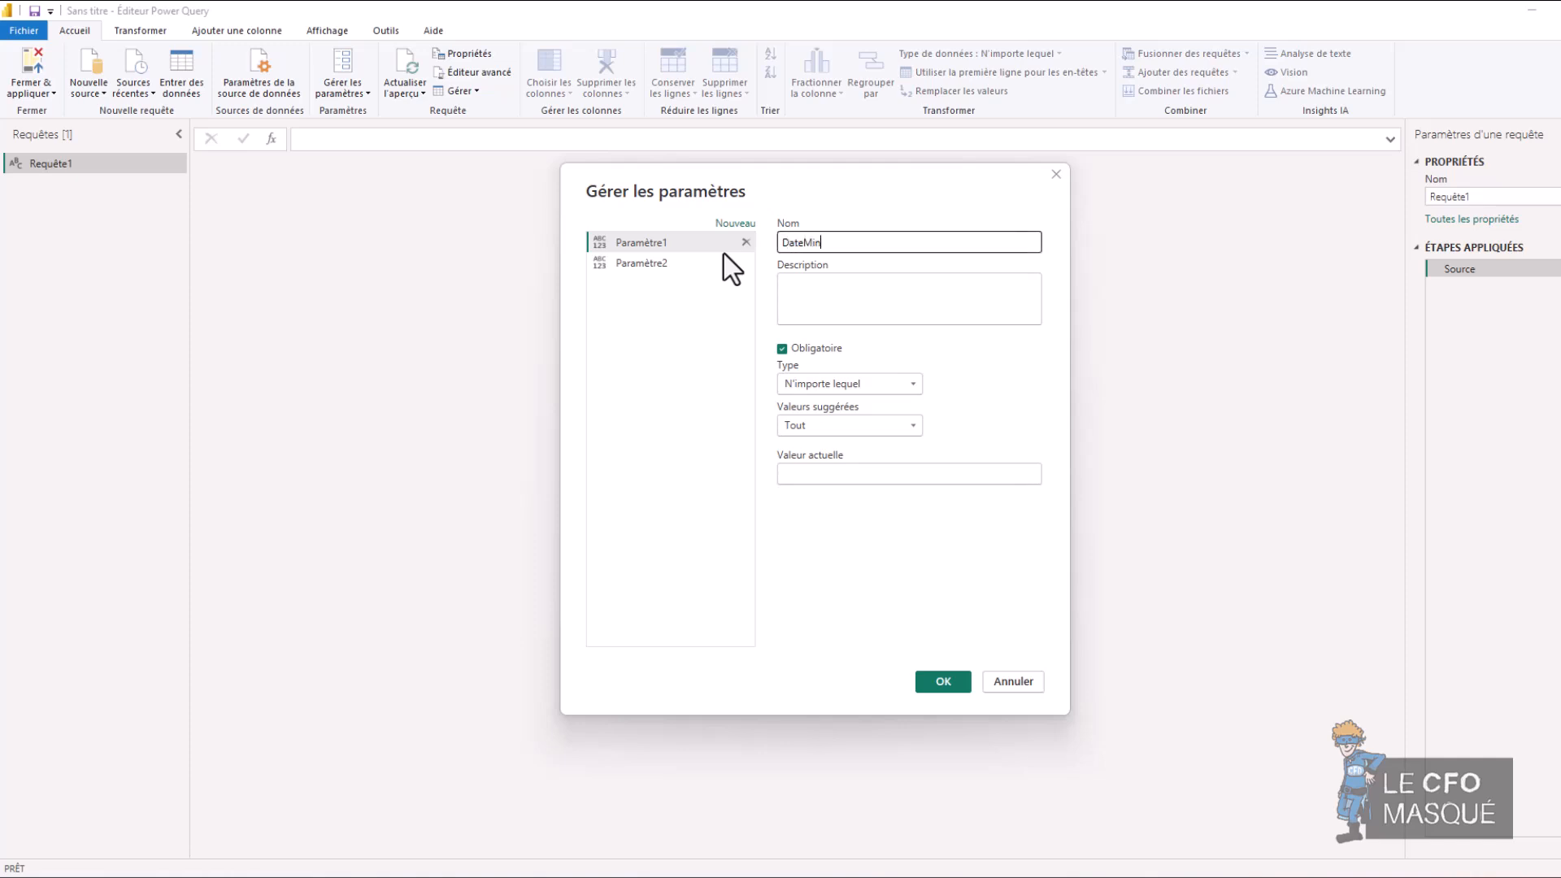
click(805, 385)
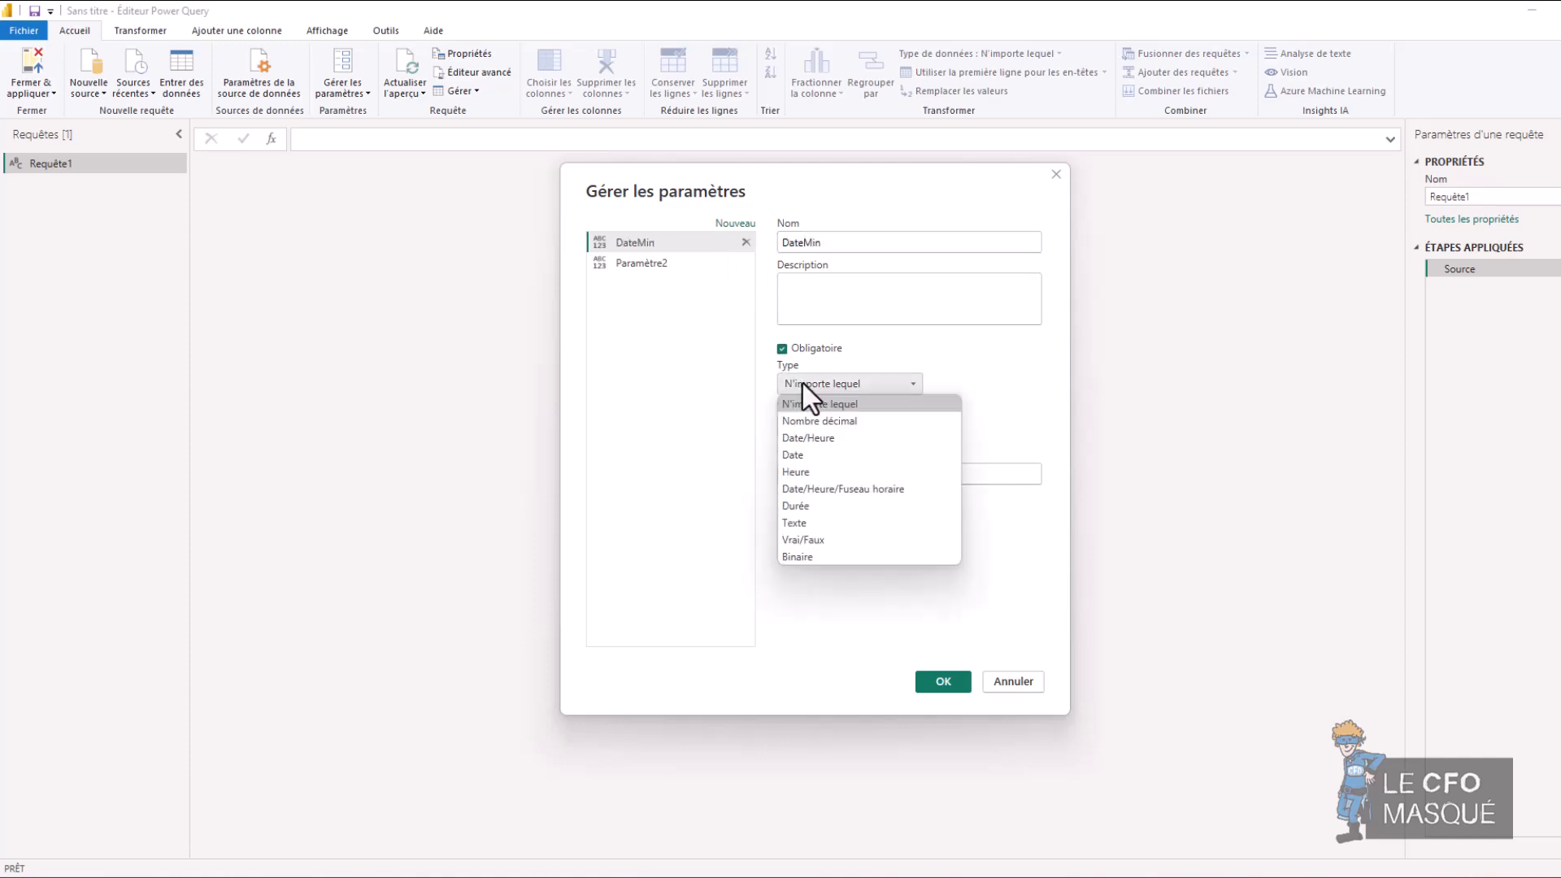
click(821, 456)
click(843, 472)
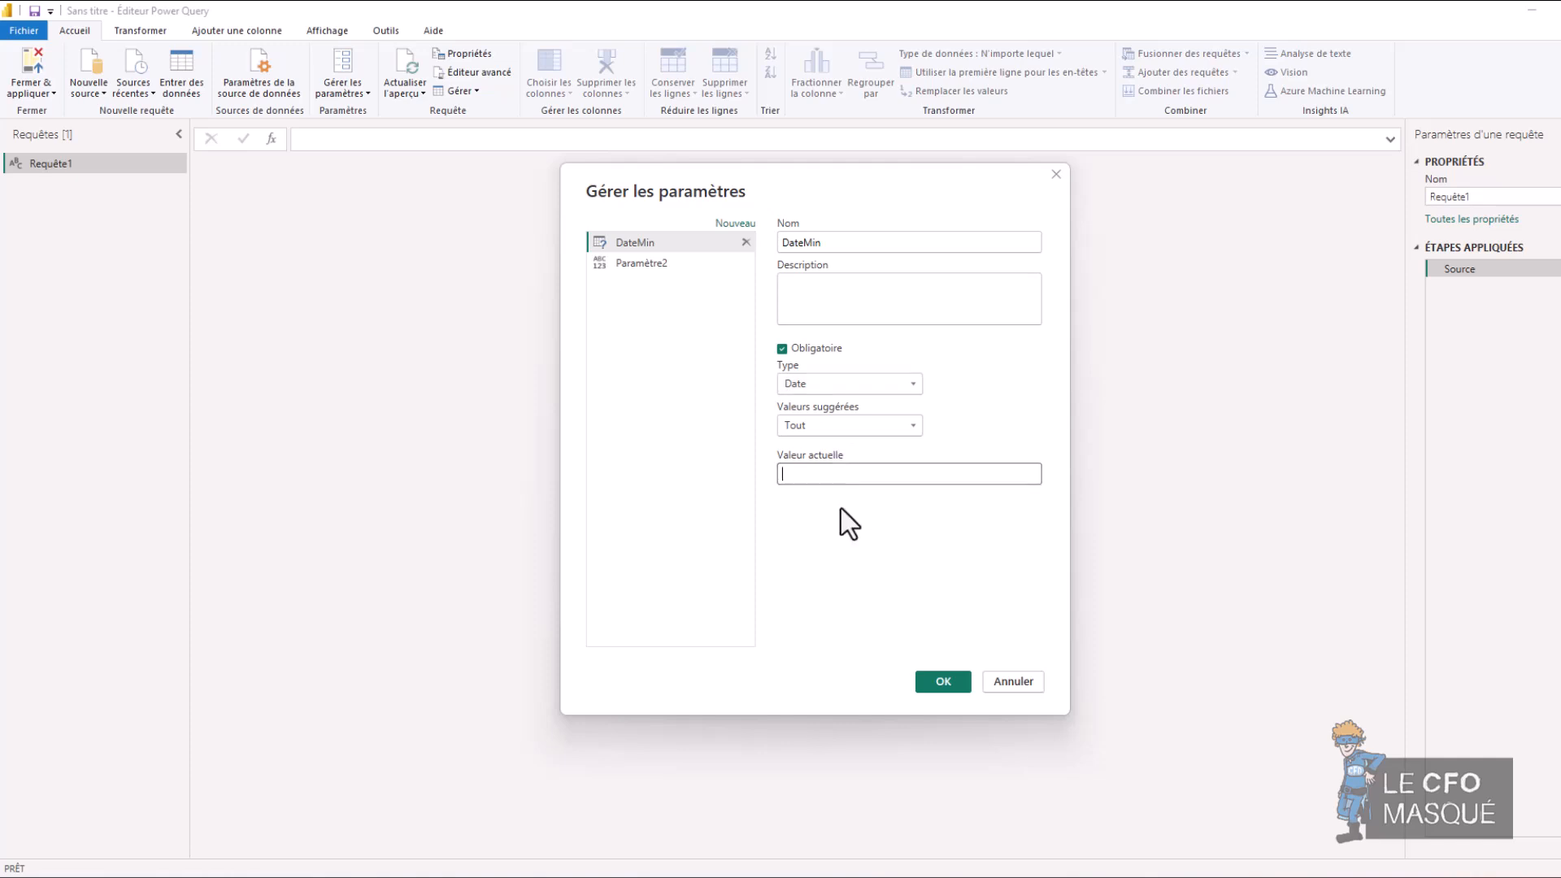
text(2022-01-01)
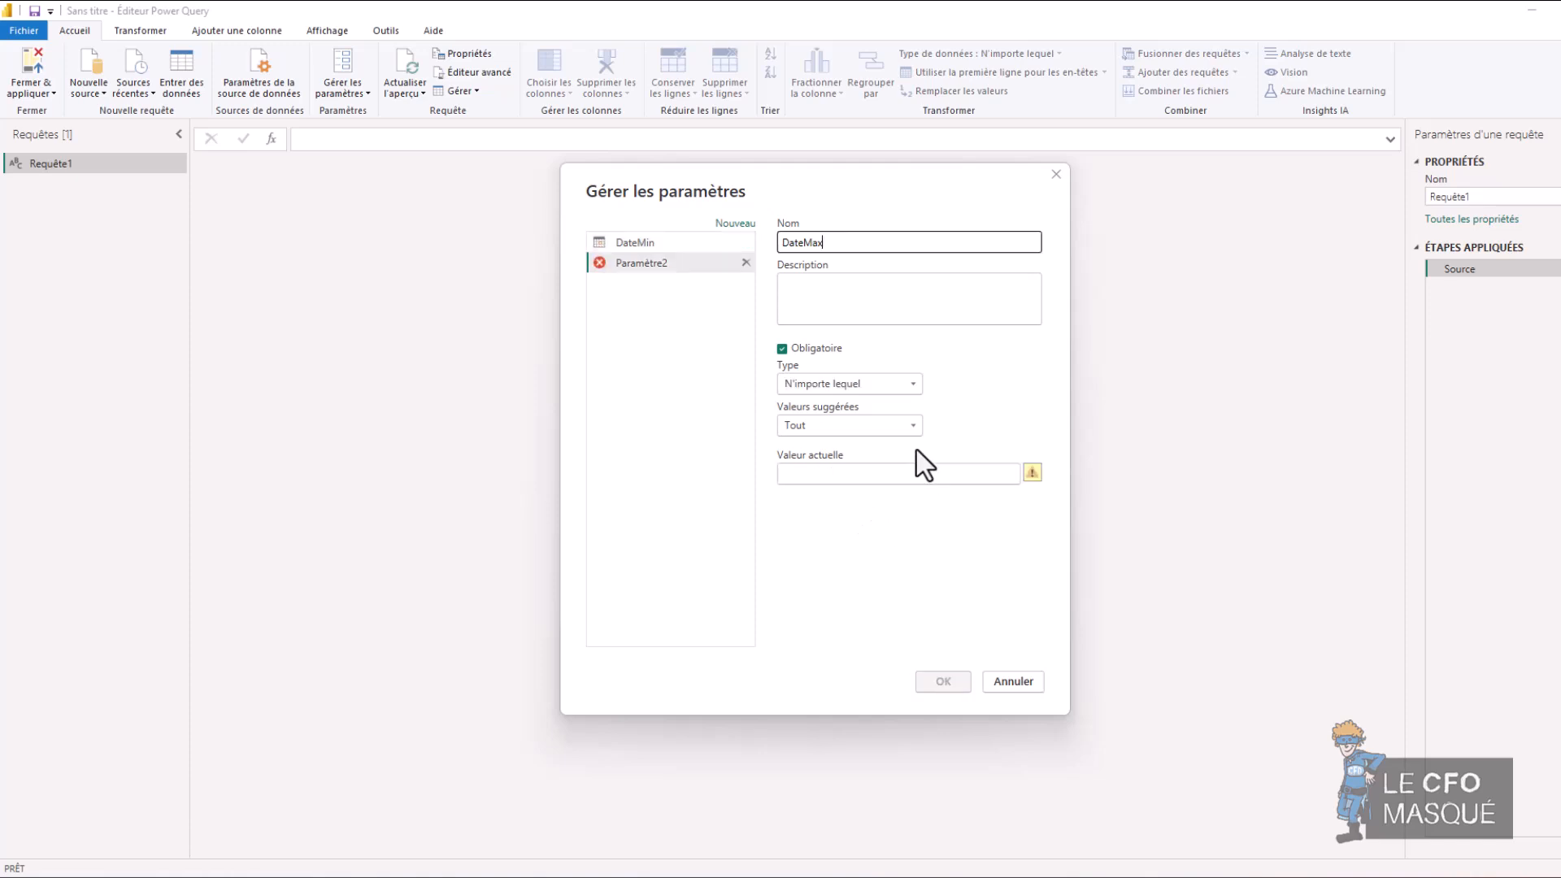
Define the second parameter as DateMax with type Date and current value 2024-12-31, and save both parameters.
click(876, 386)
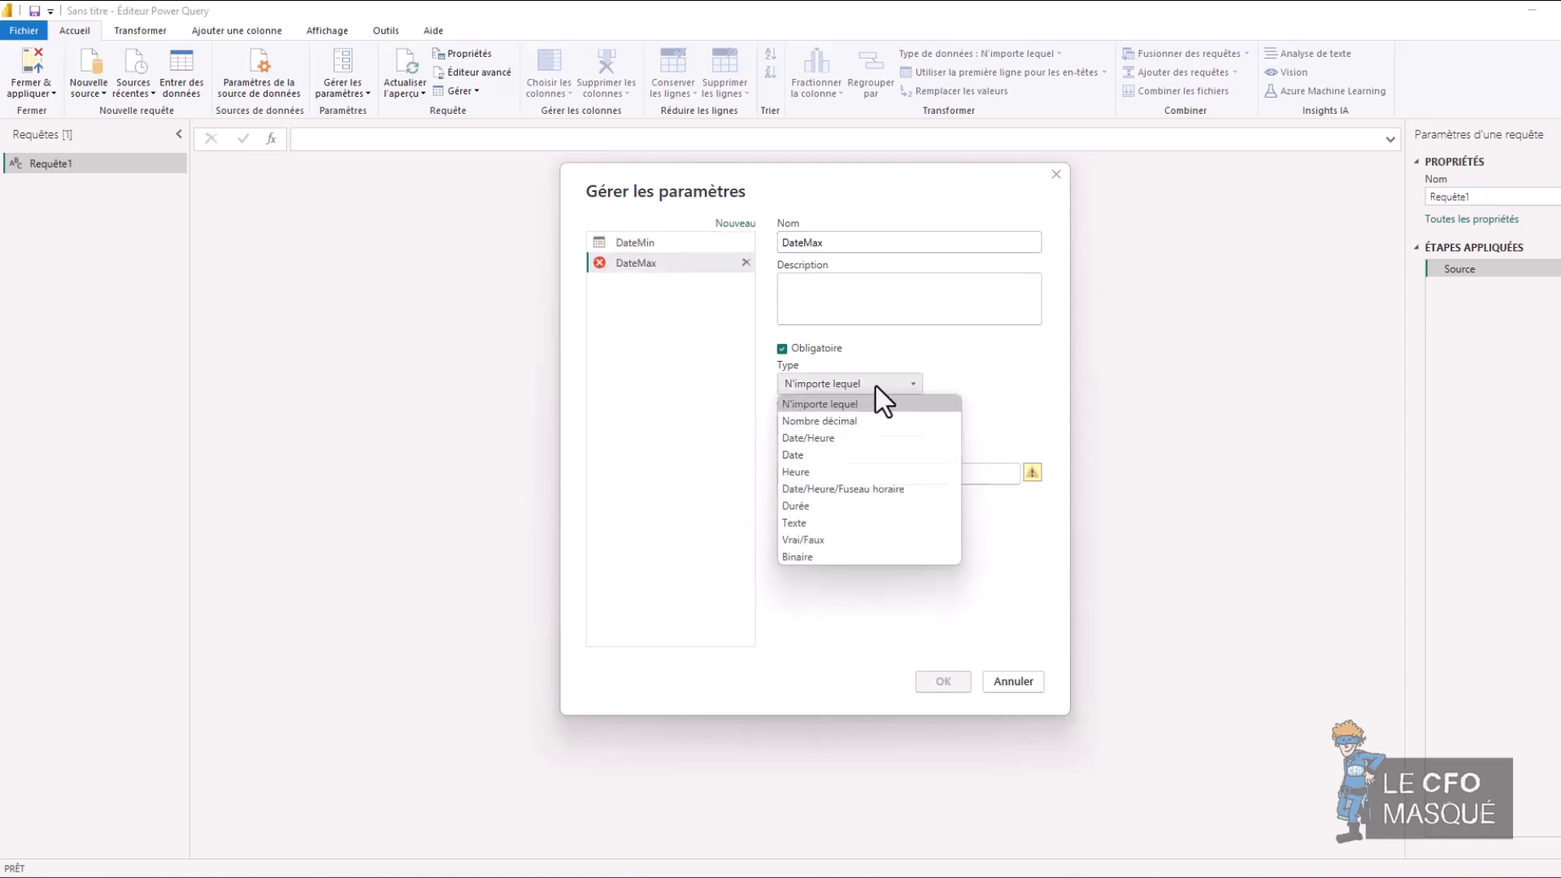
click(828, 455)
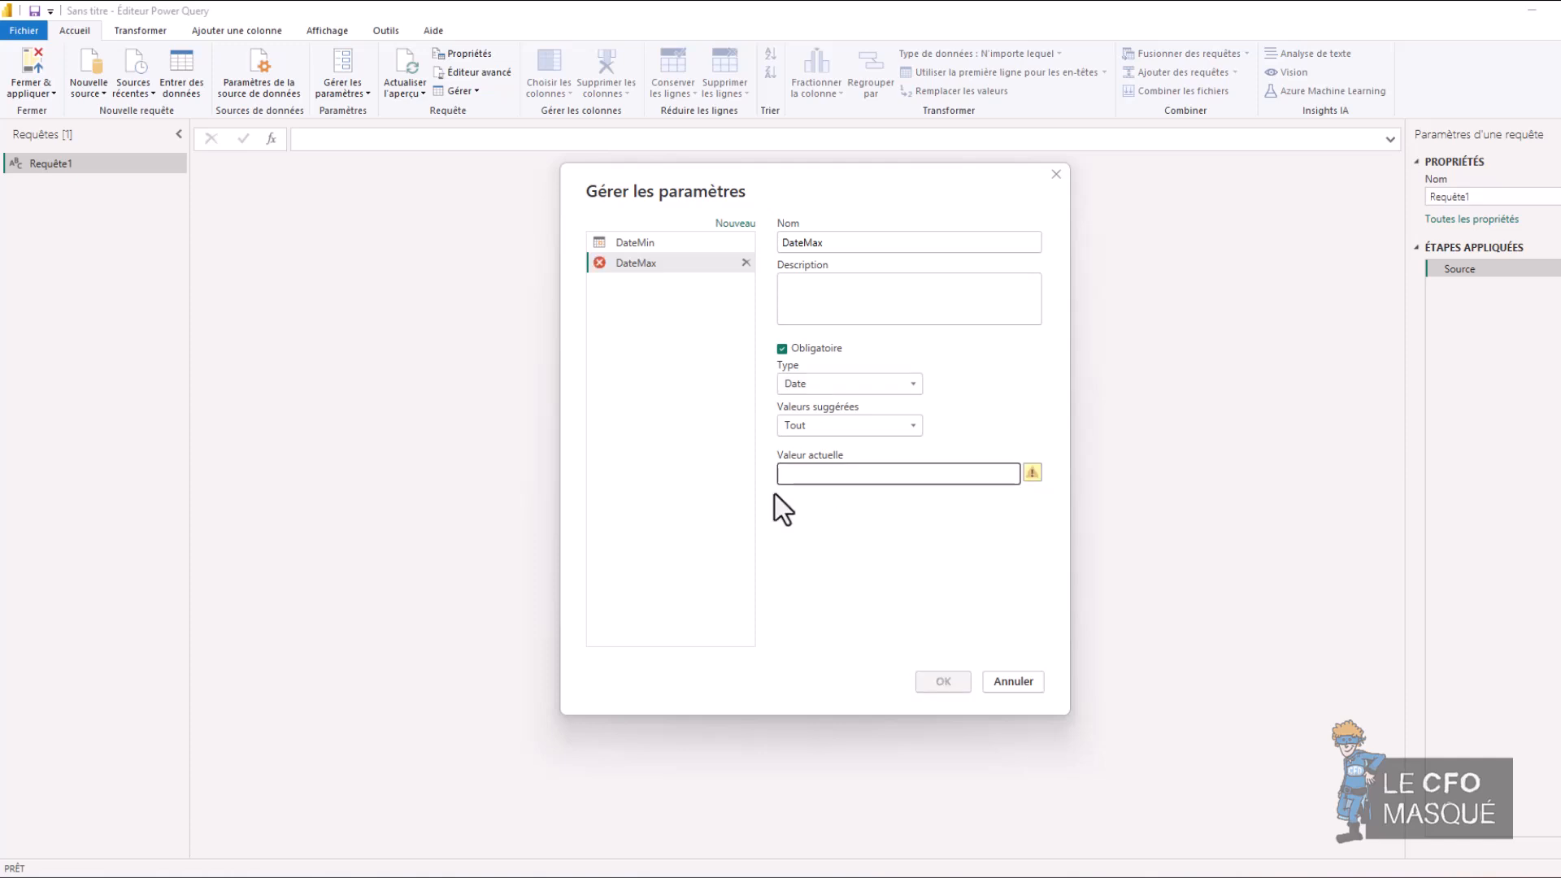
text(2024-12-31)
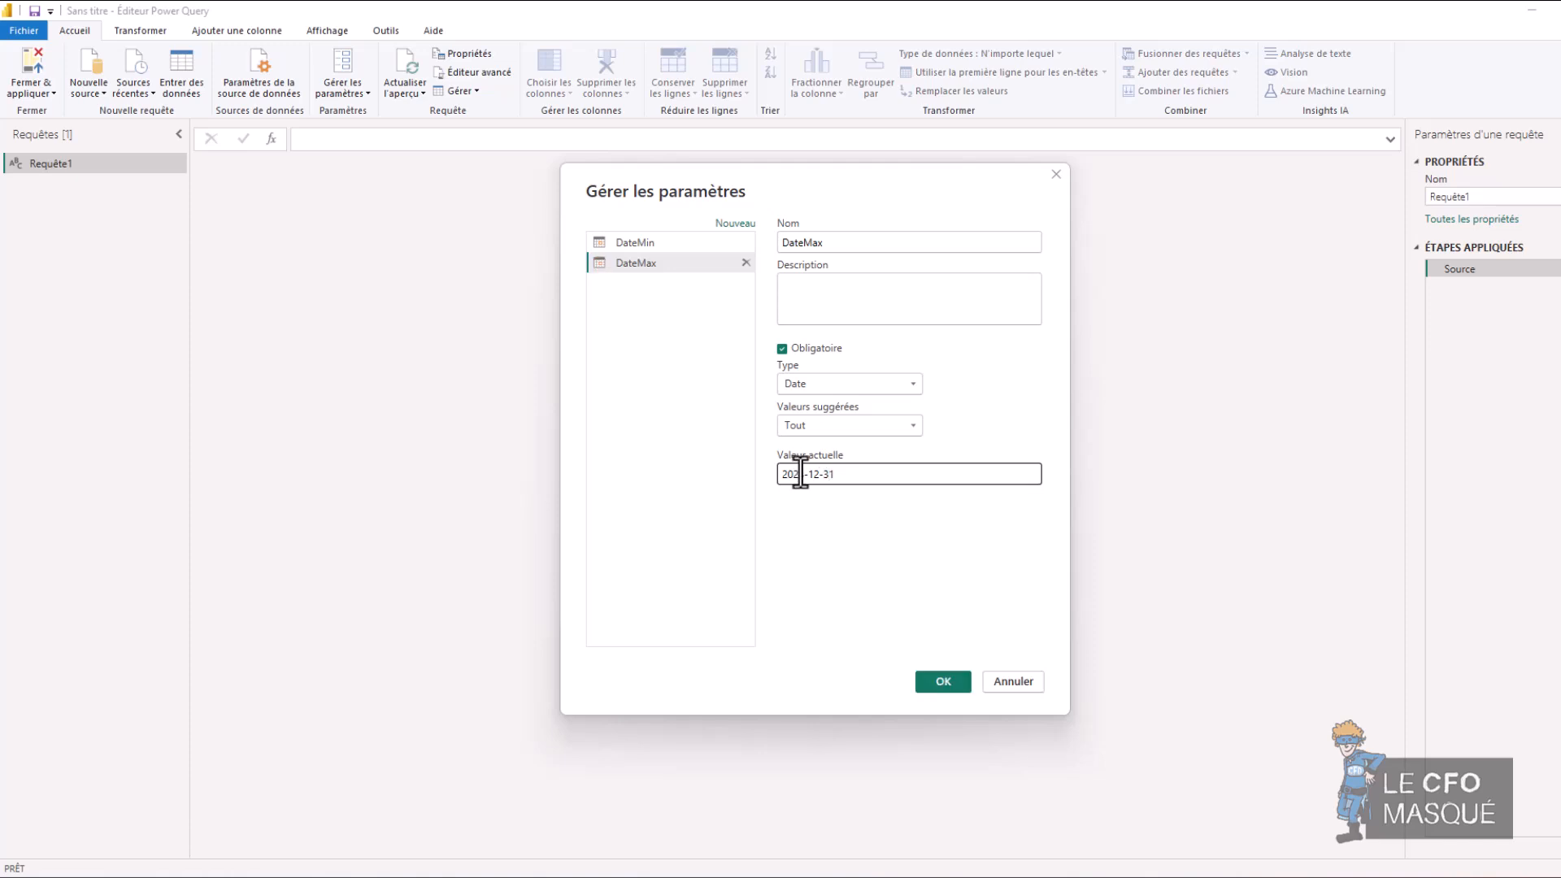
key(Return)
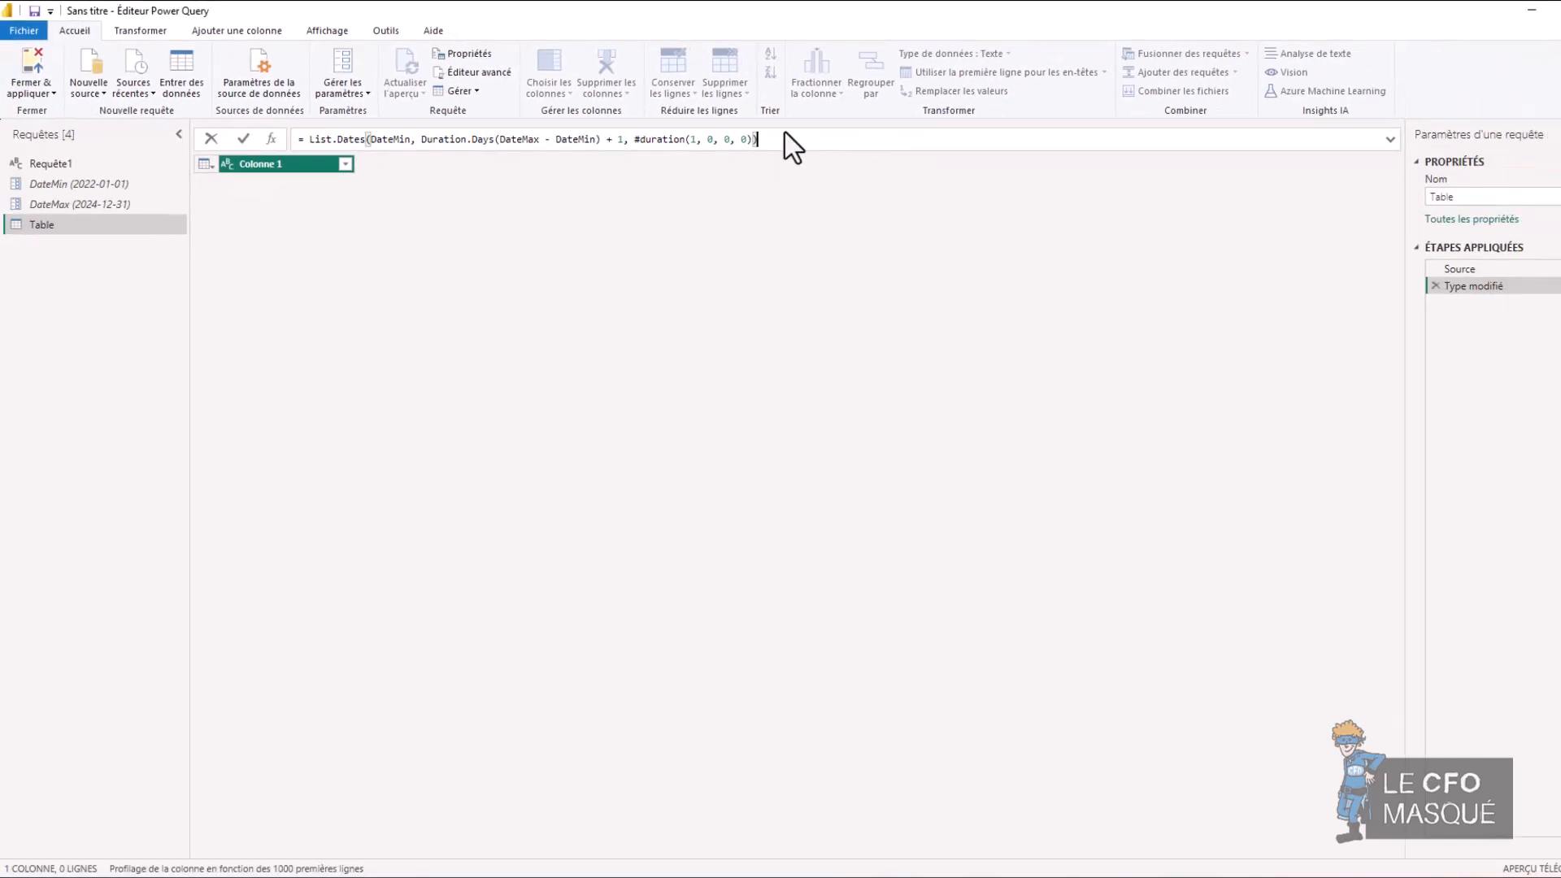
Set the Table query's formula to = List.Dates(DateMin, Duration.Days(DateMax - DateMin) + 1, #duration(1, 0, 0, 0)) and convert the list to a table without delimiter.
key(Return)
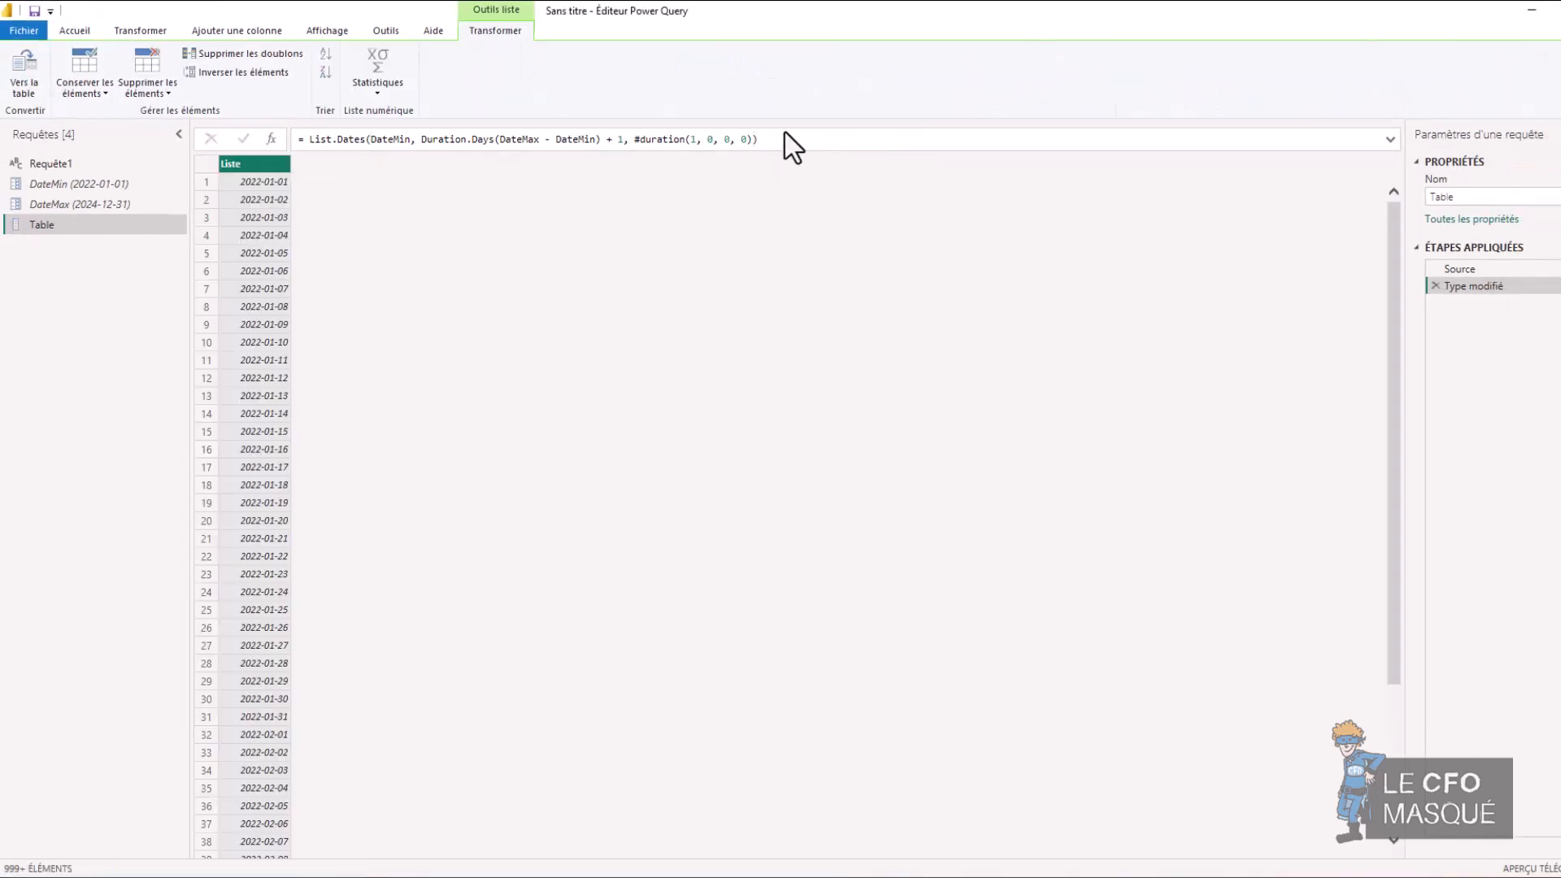
click(31, 82)
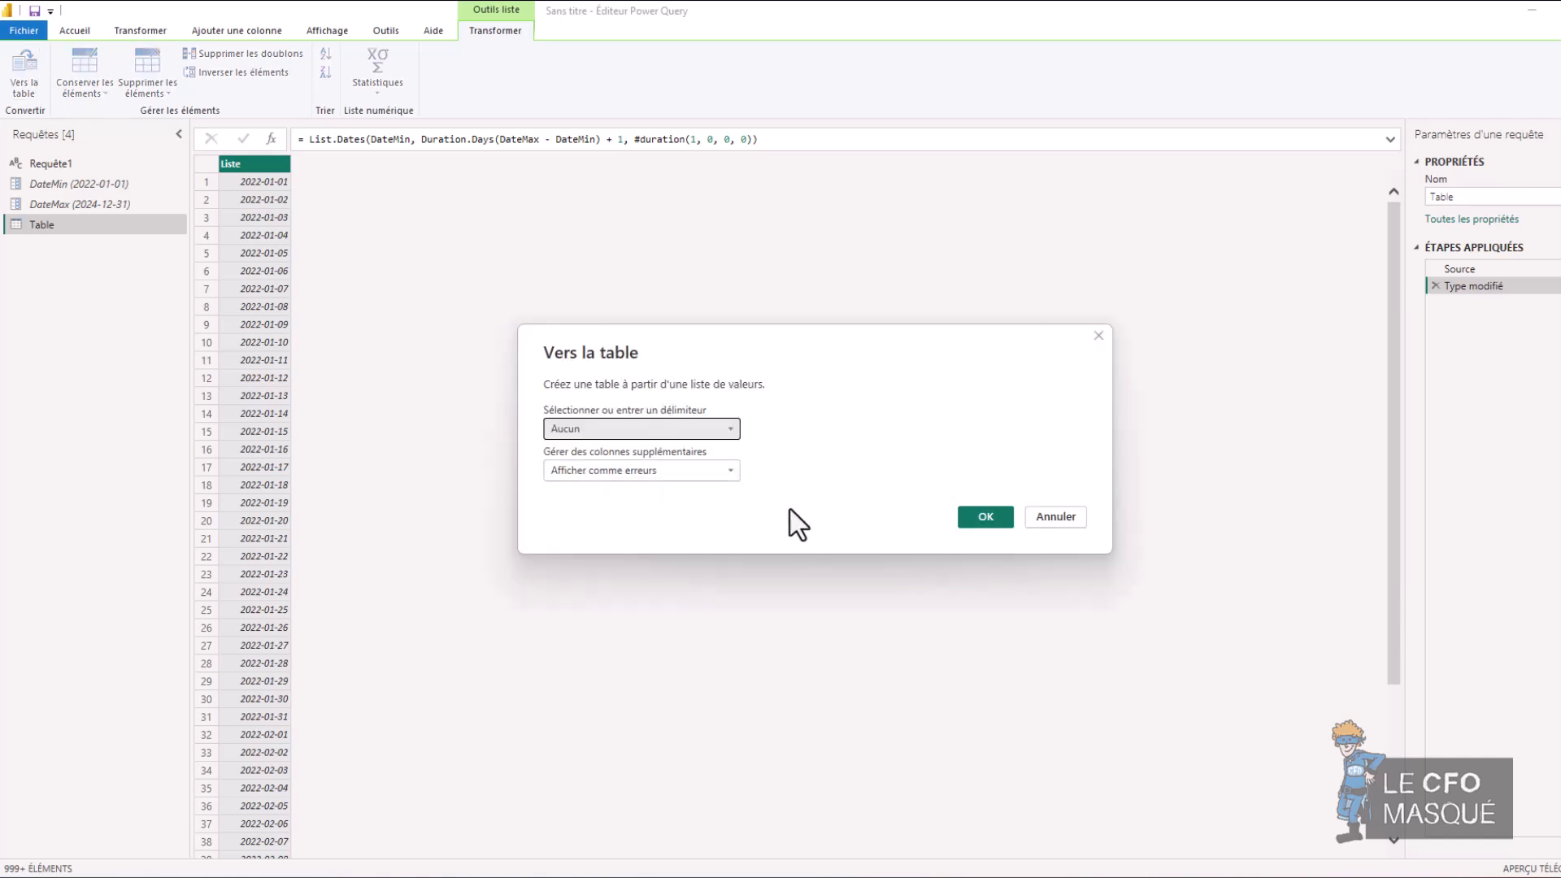
click(984, 520)
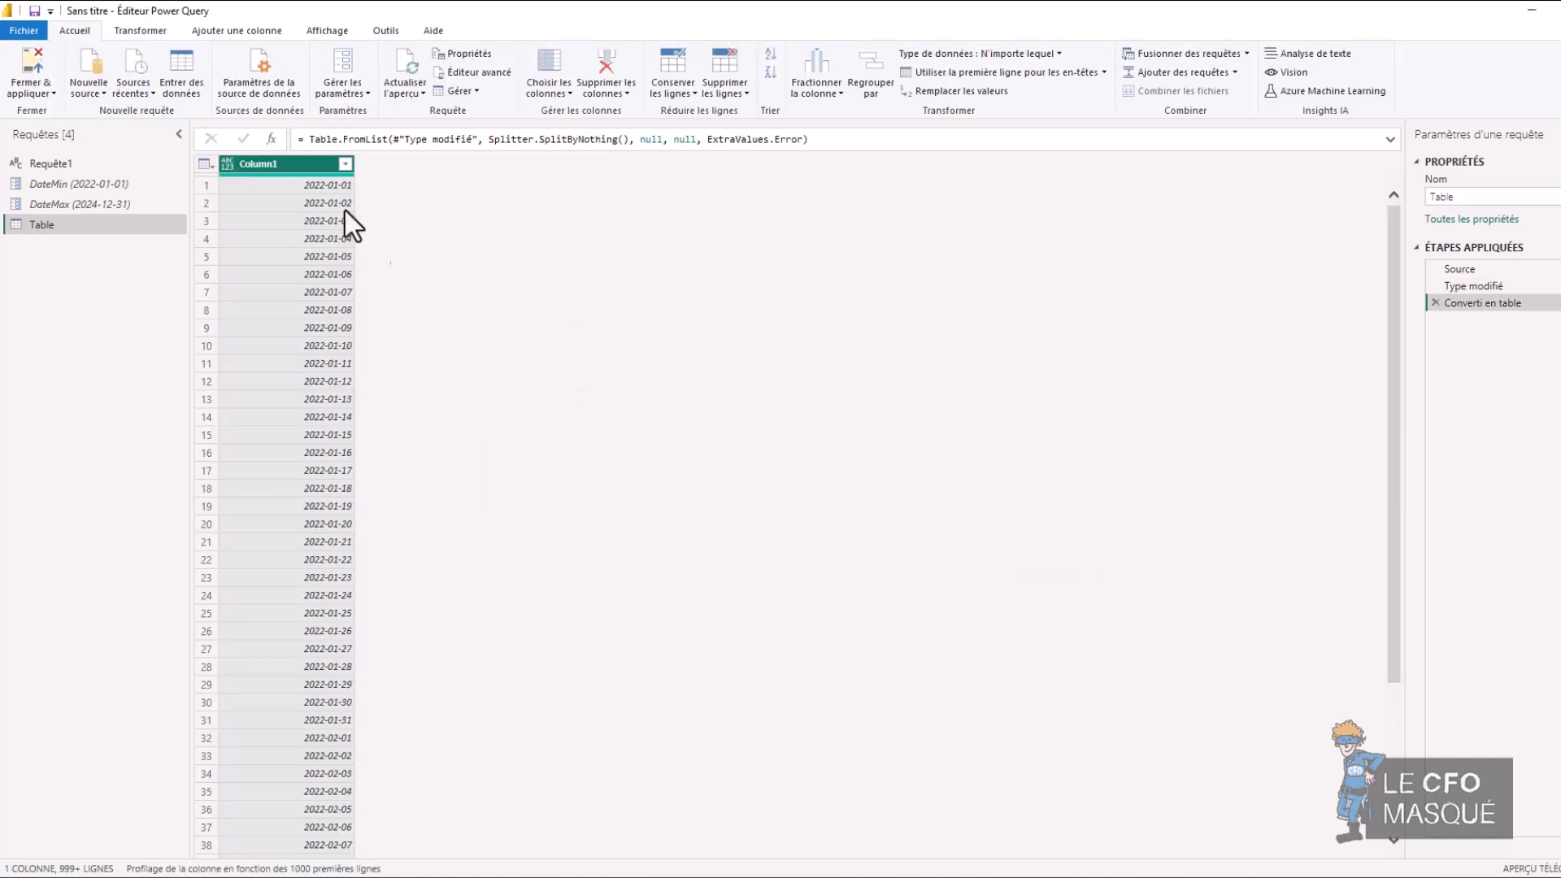
Change Column1's data type to Date and rename the column Date.
click(232, 169)
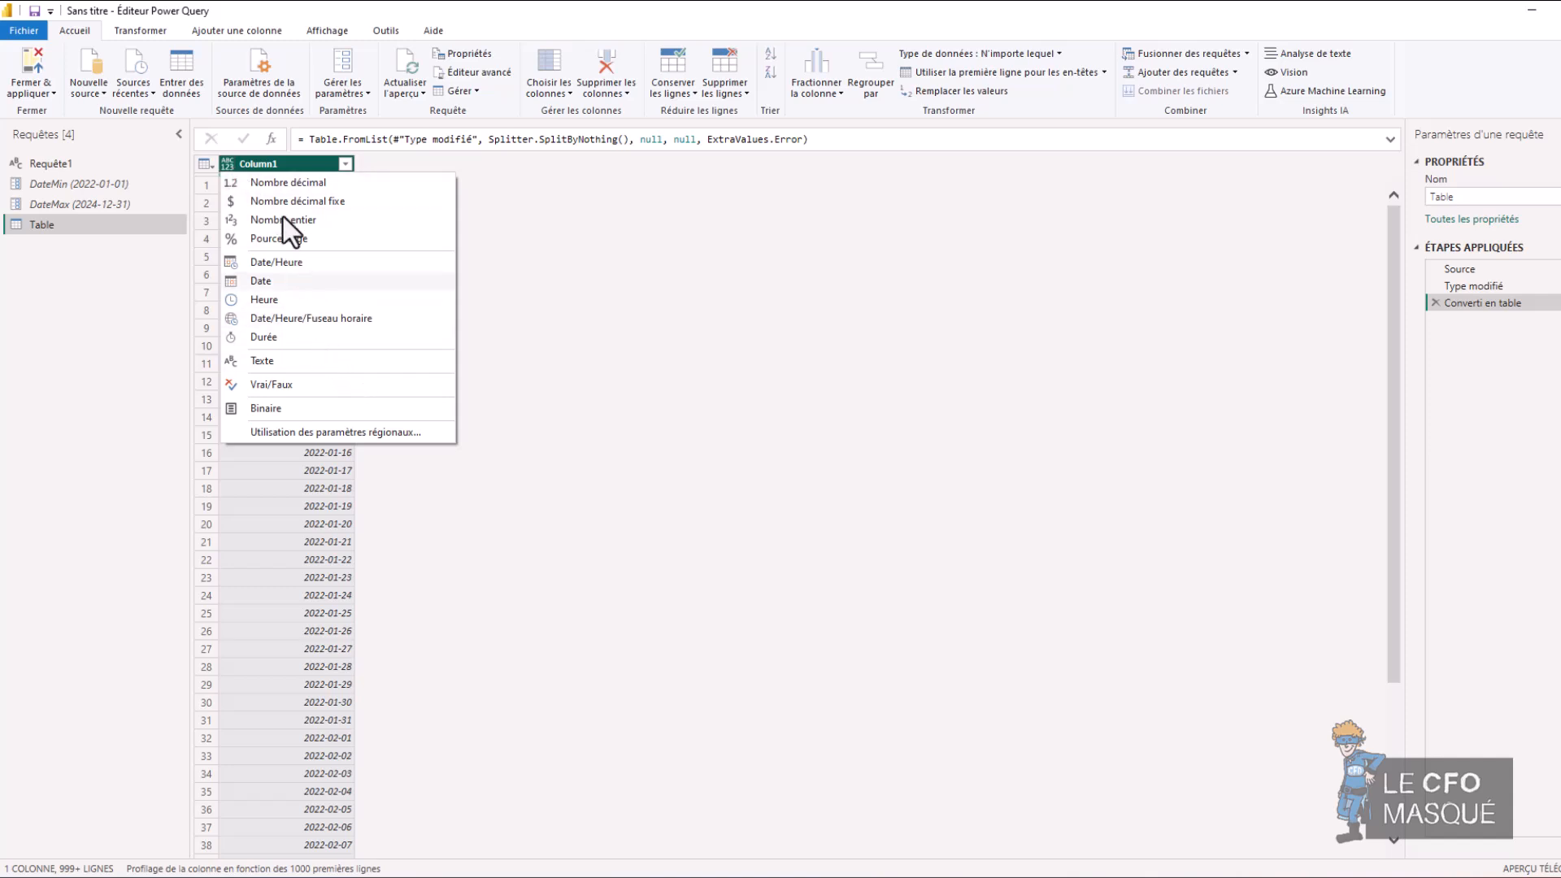
click(289, 281)
double_click(275, 164)
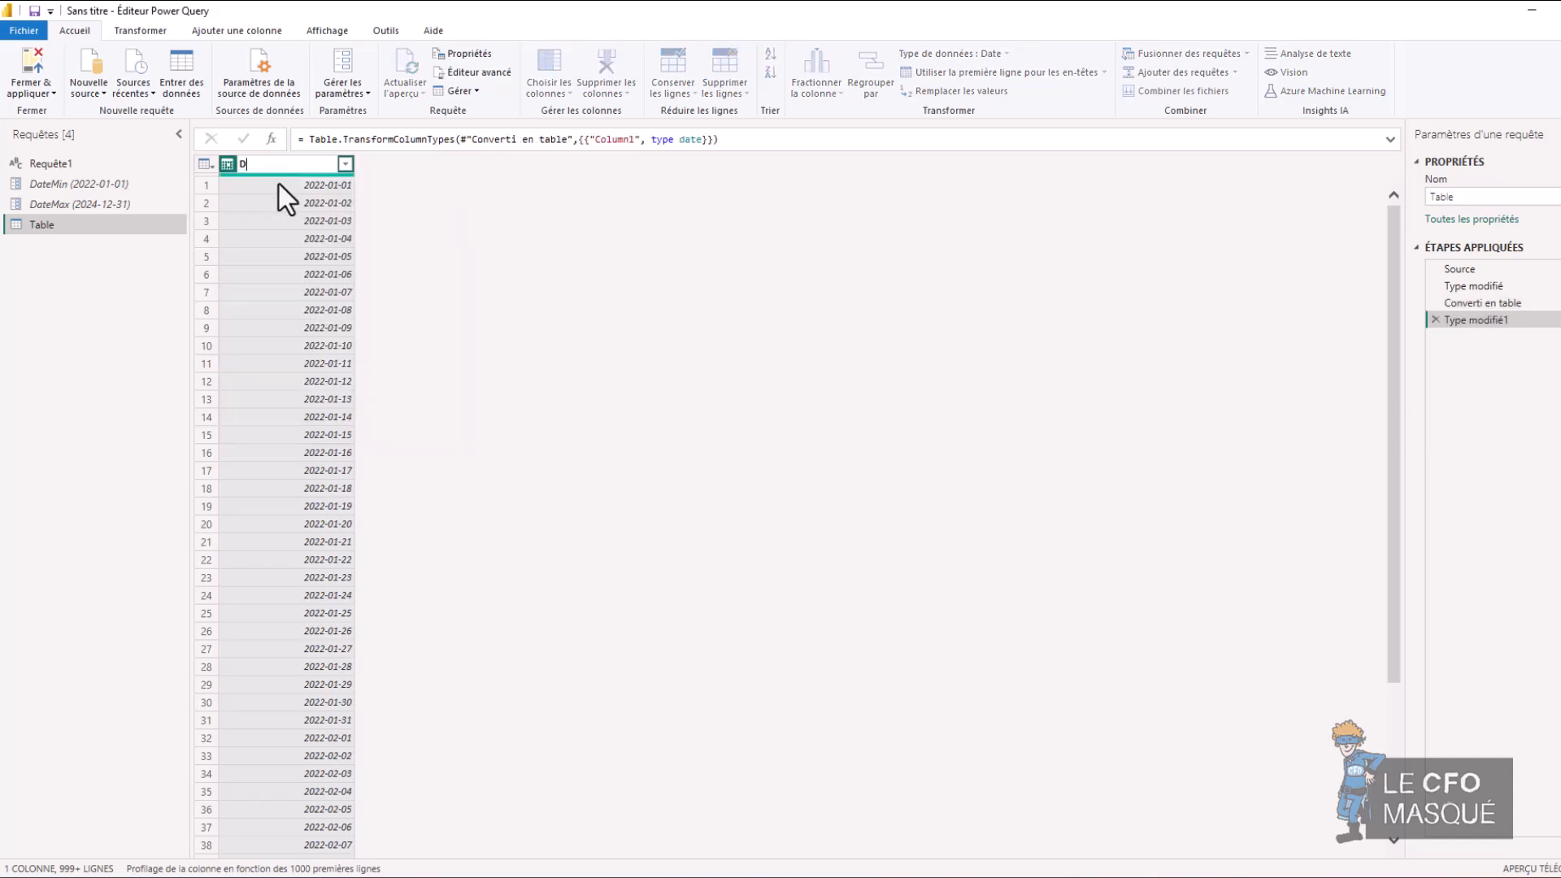
Add a year column (Année) derived from the Date column.
click(237, 30)
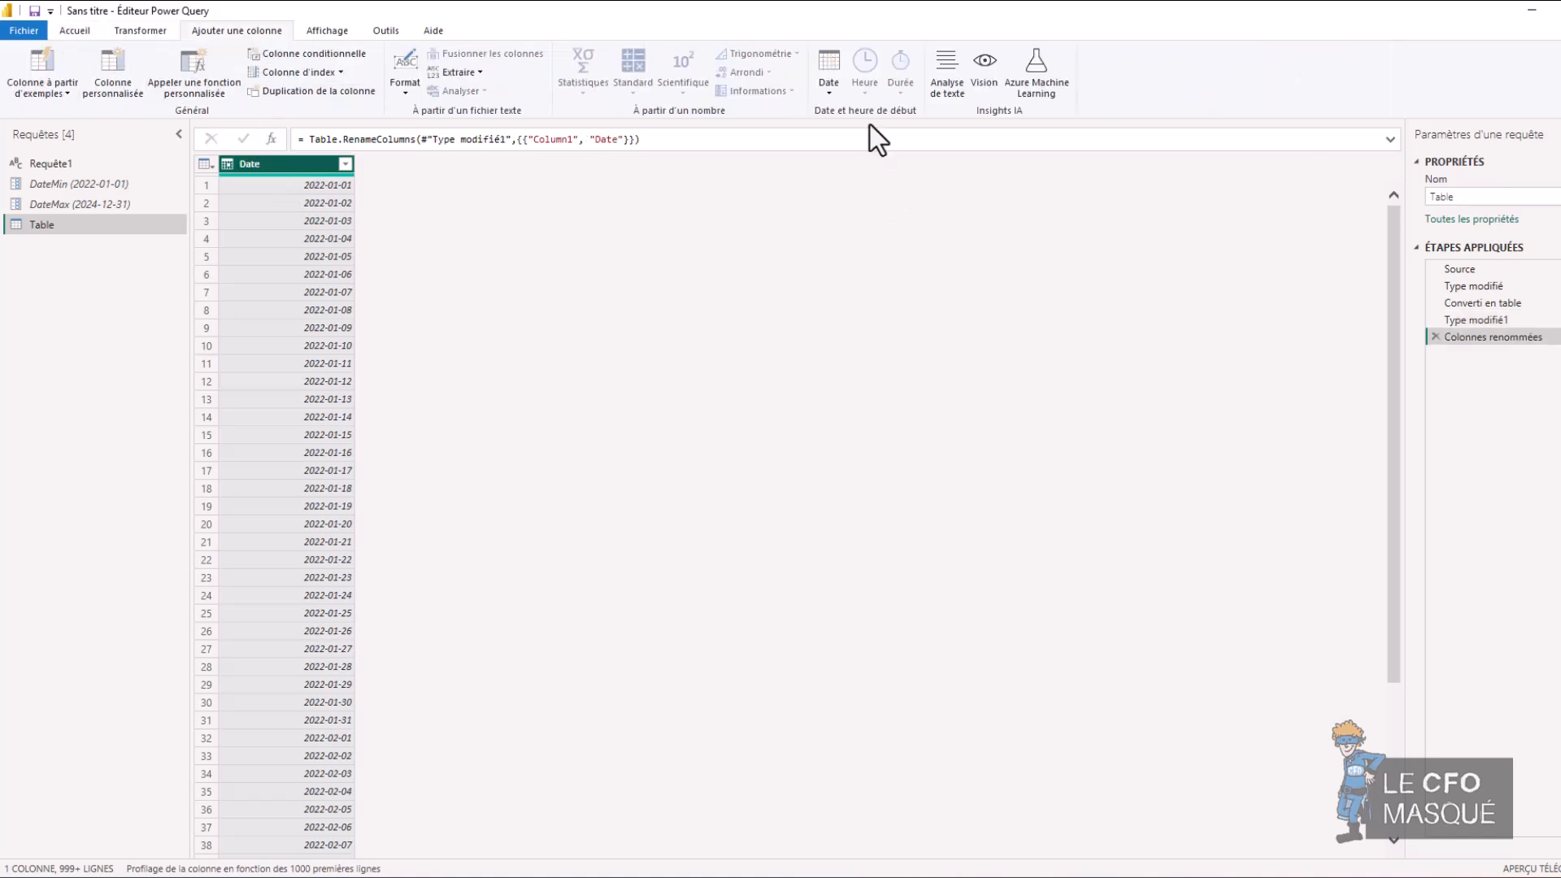
click(828, 95)
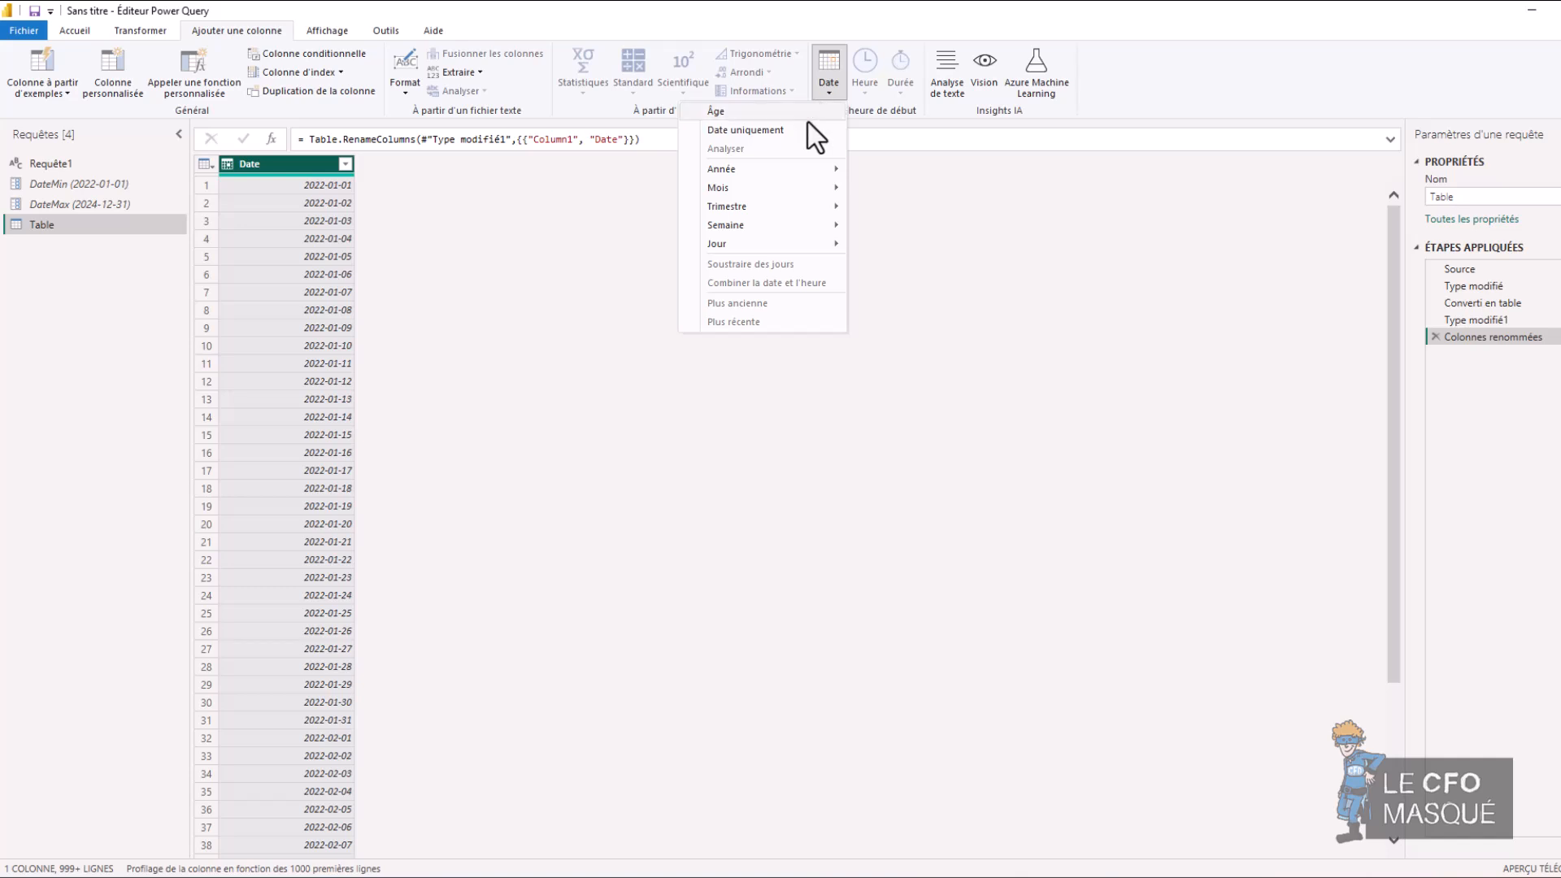
mouse_move(740, 169)
click(651, 172)
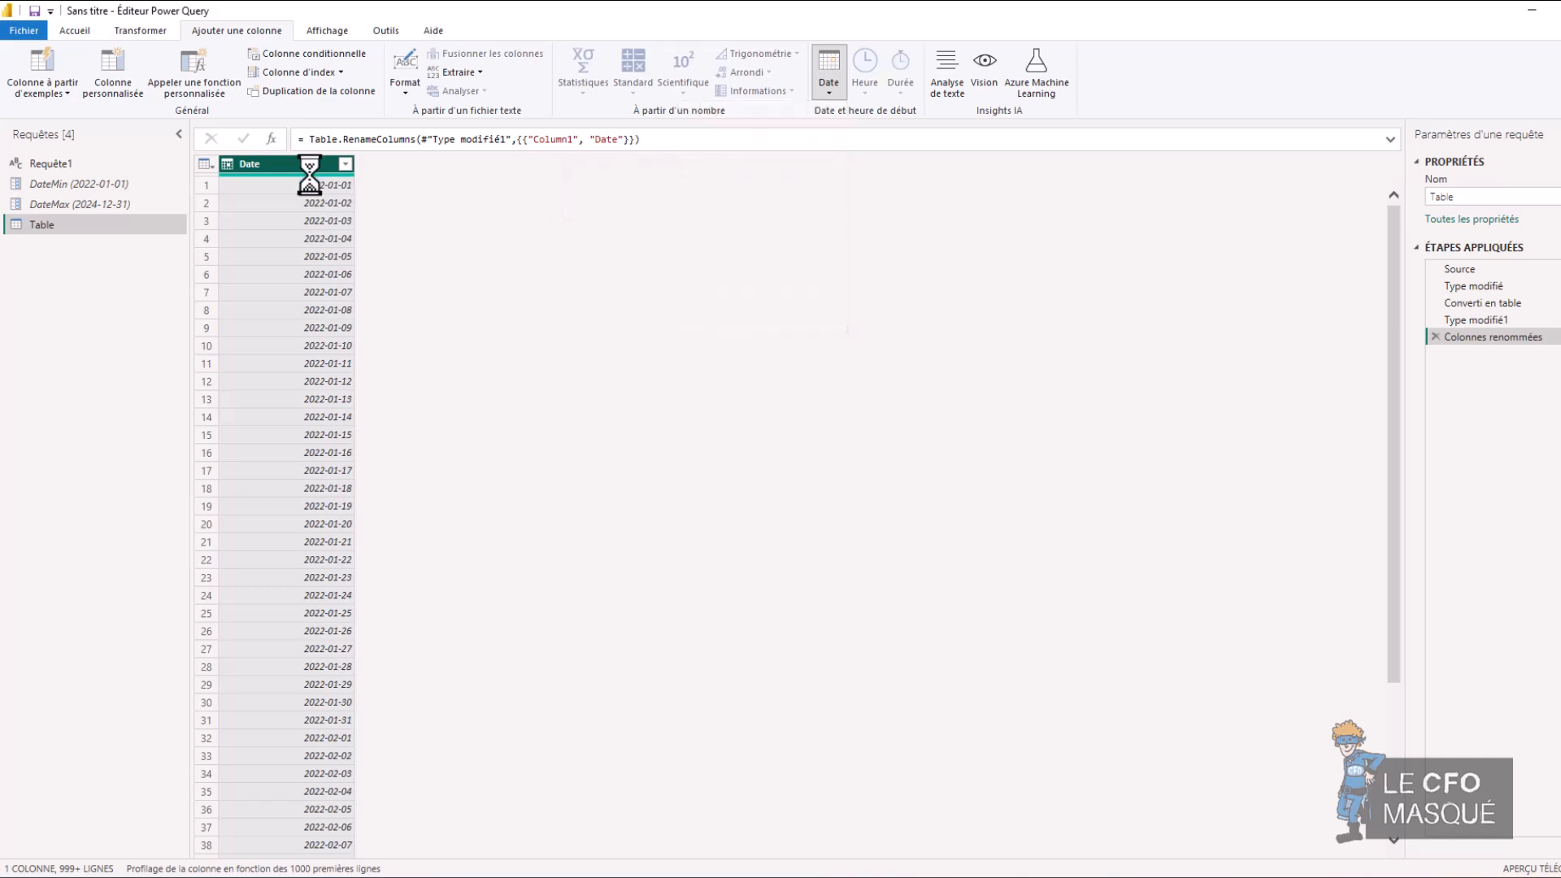
Add a month number column (Mois) derived from the Date column.
click(286, 165)
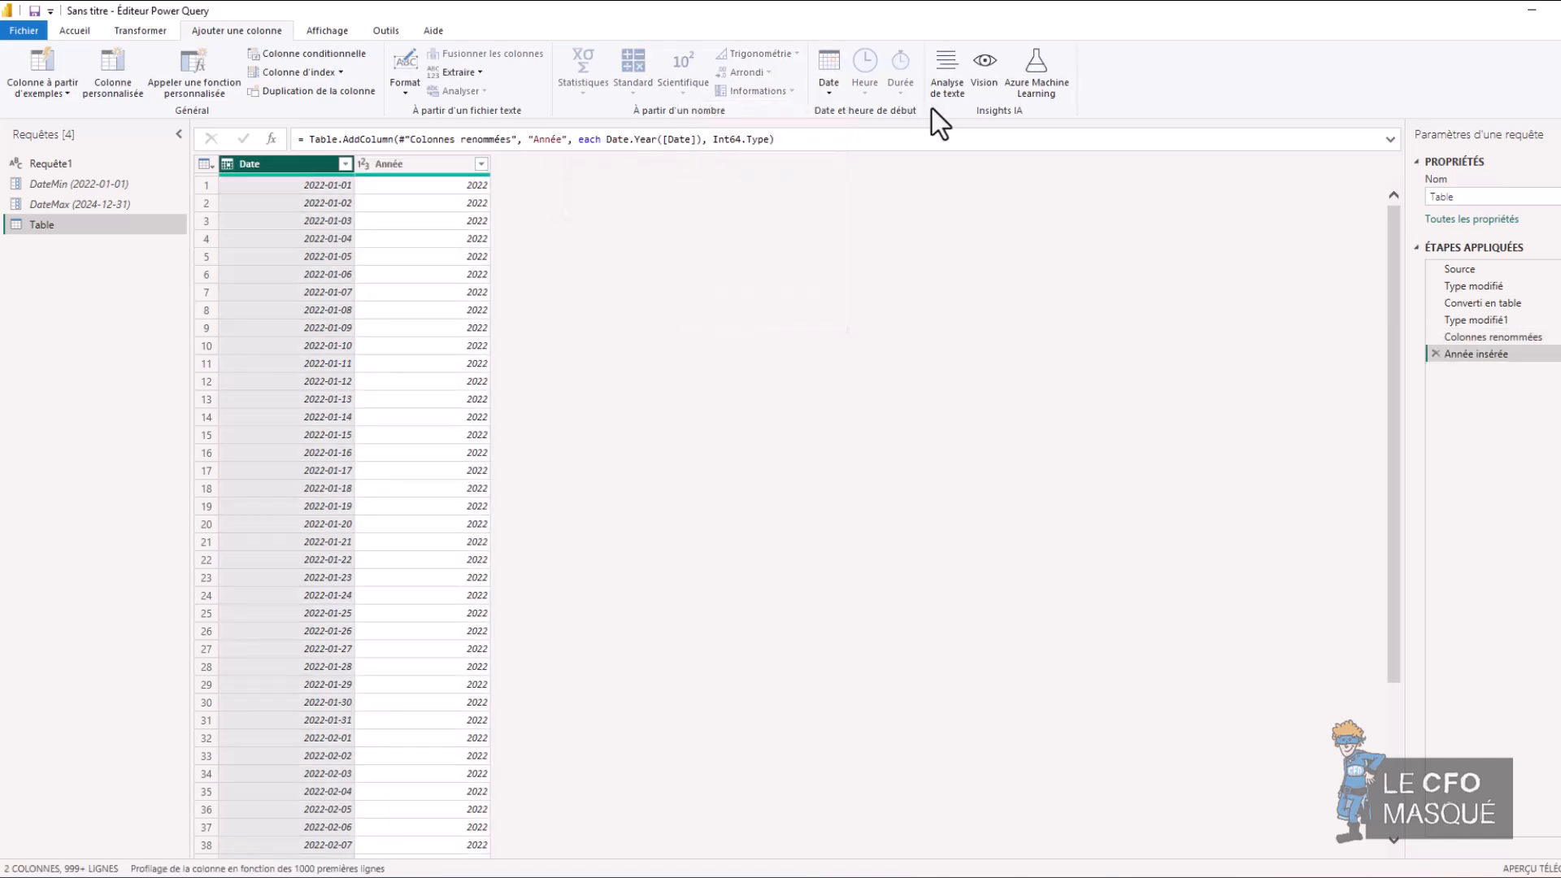
click(819, 84)
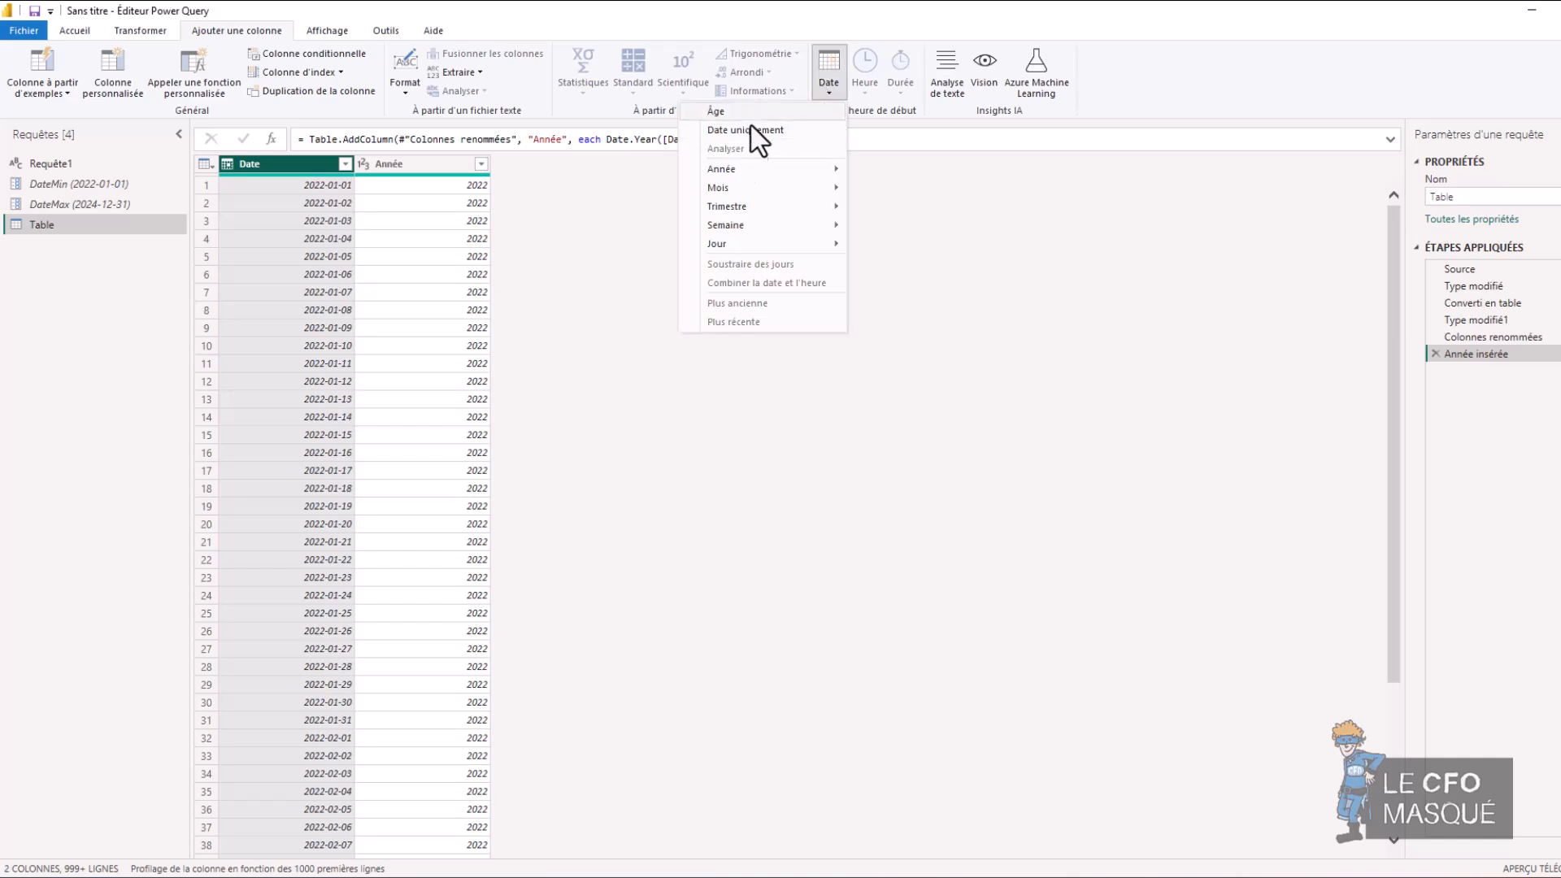
mouse_move(739, 184)
click(572, 183)
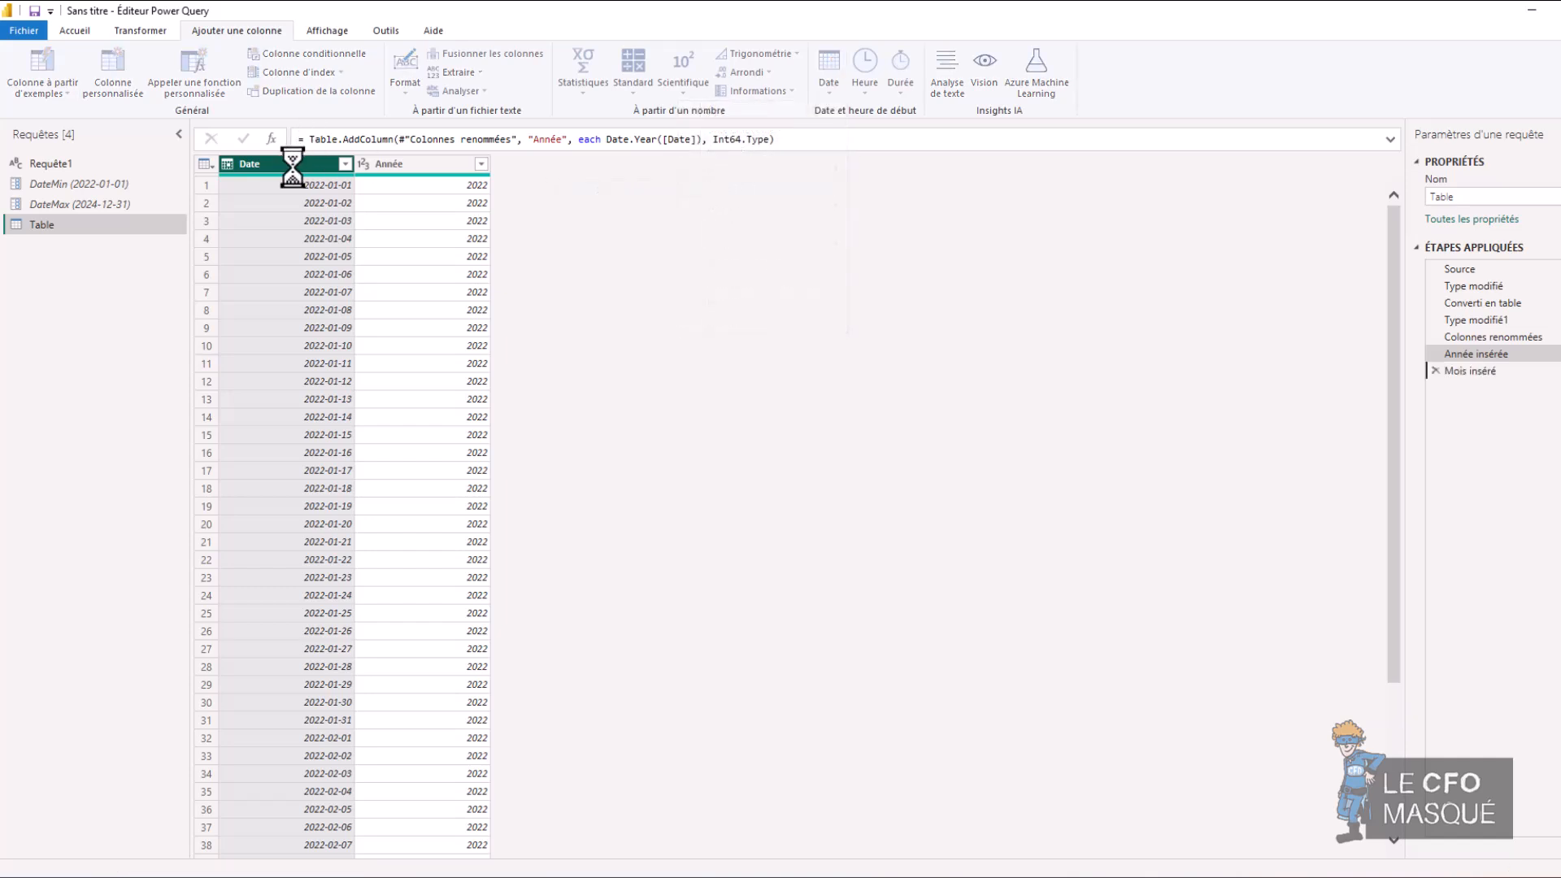
Add a day-of-month column (Jour) derived from the Date column.
click(300, 164)
click(823, 89)
mouse_move(715, 244)
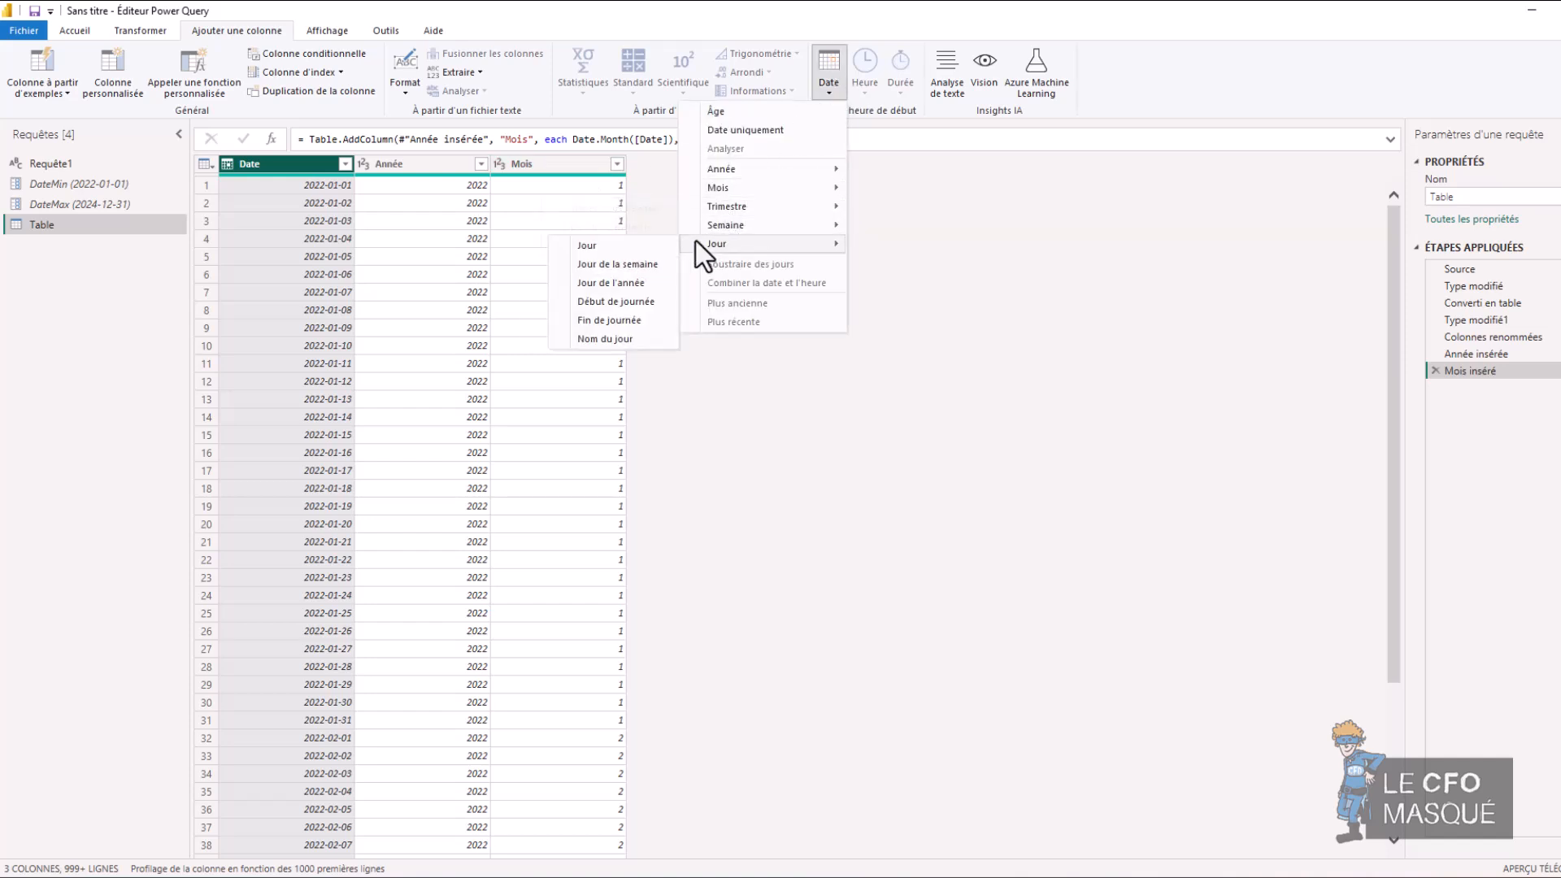
click(636, 244)
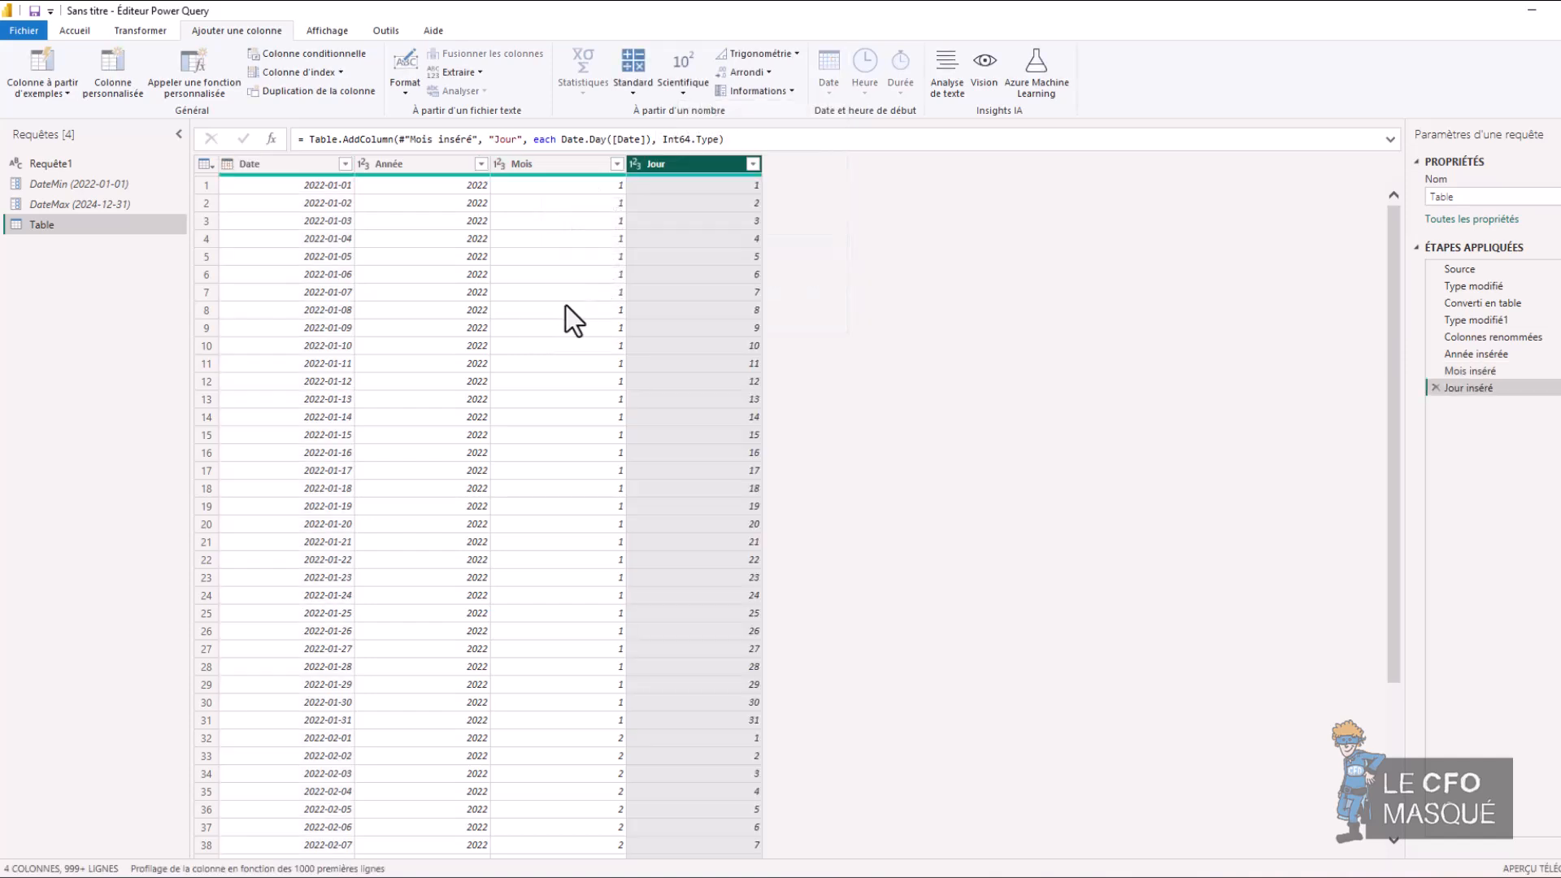
Set Requête1's formula to = DateTime.FixedLocalNow() and convert it to a table whose column has the type Date/Heure.
click(71, 161)
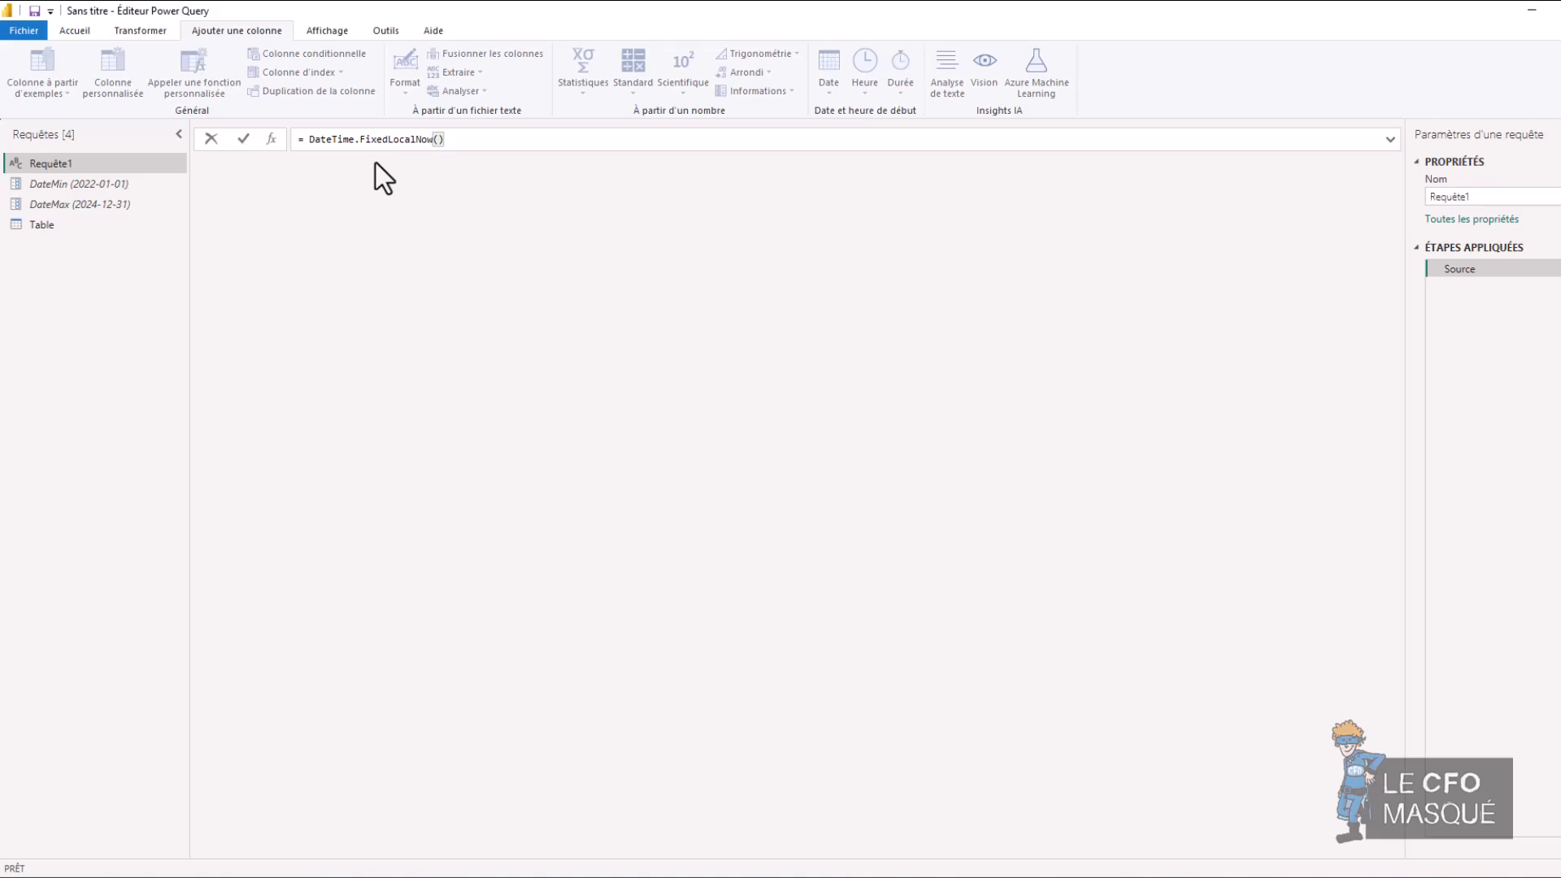
key(Return)
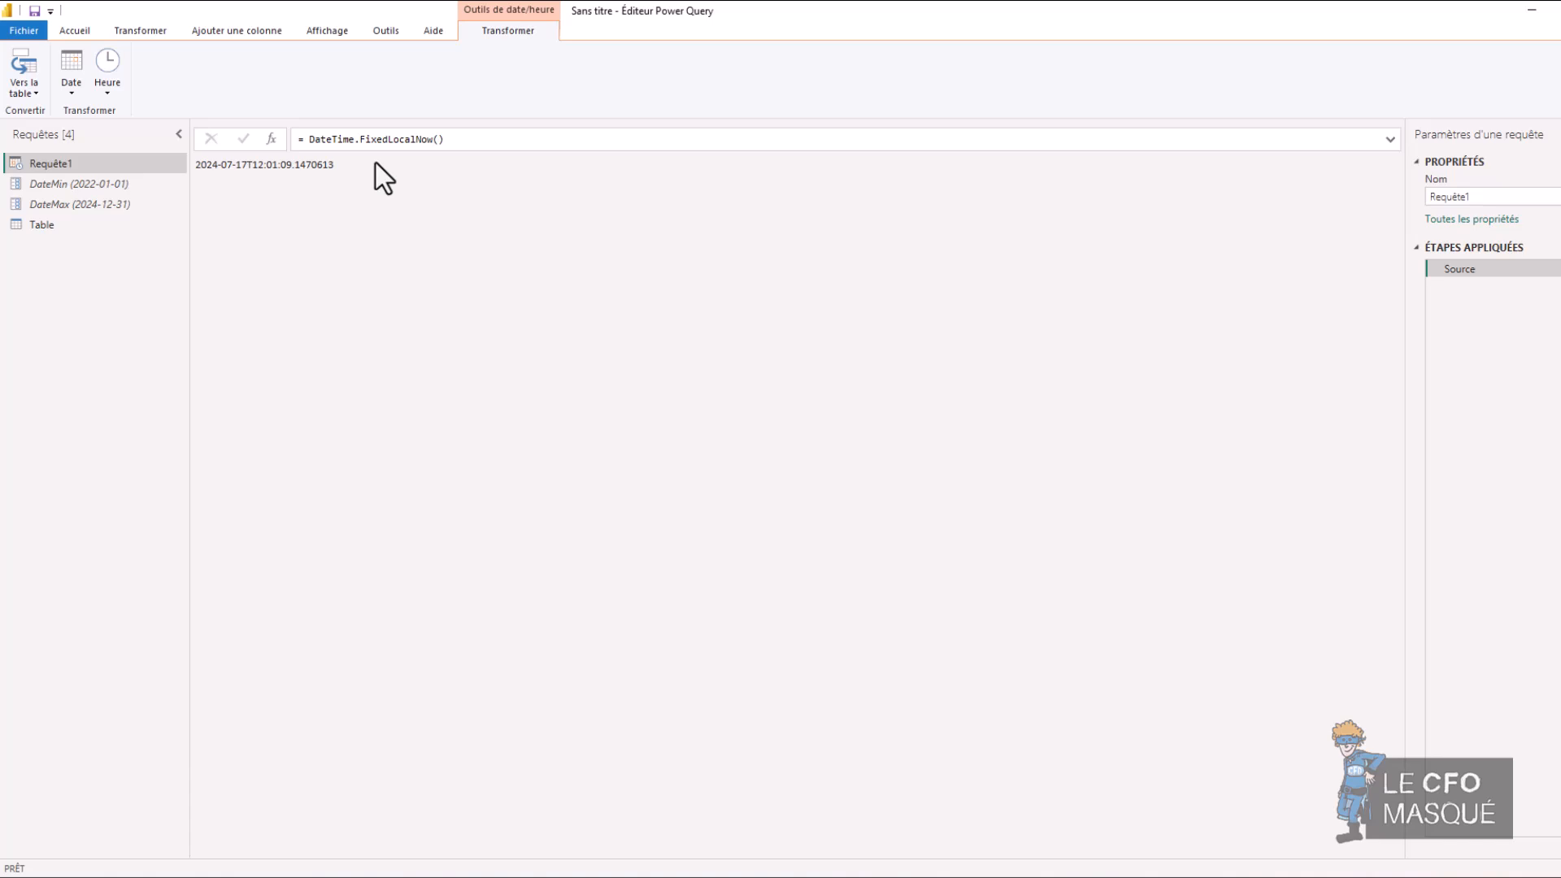
click(18, 65)
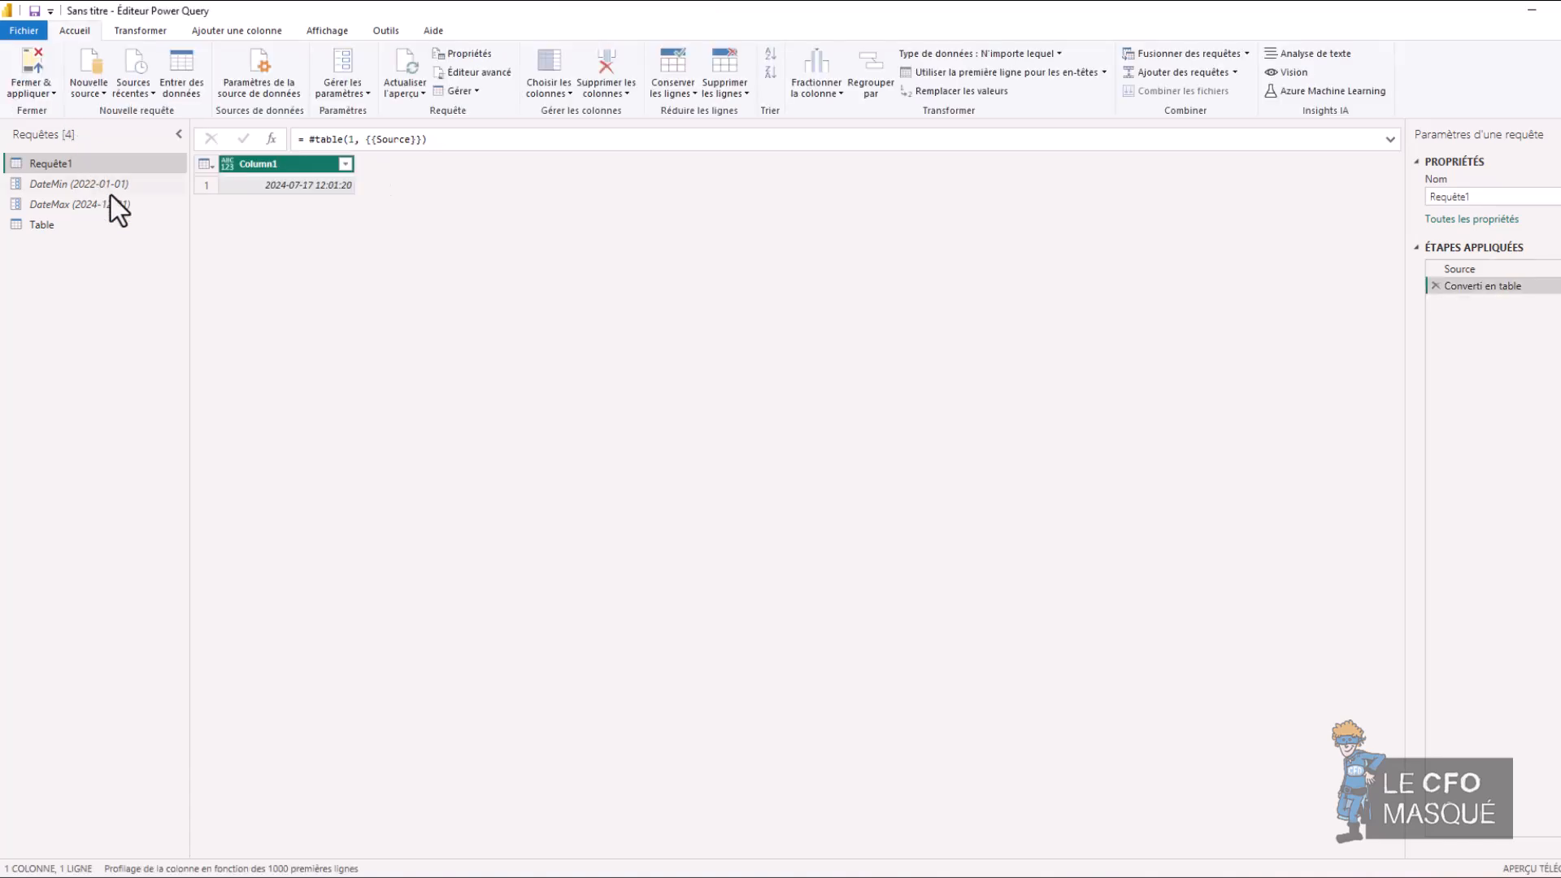
click(229, 165)
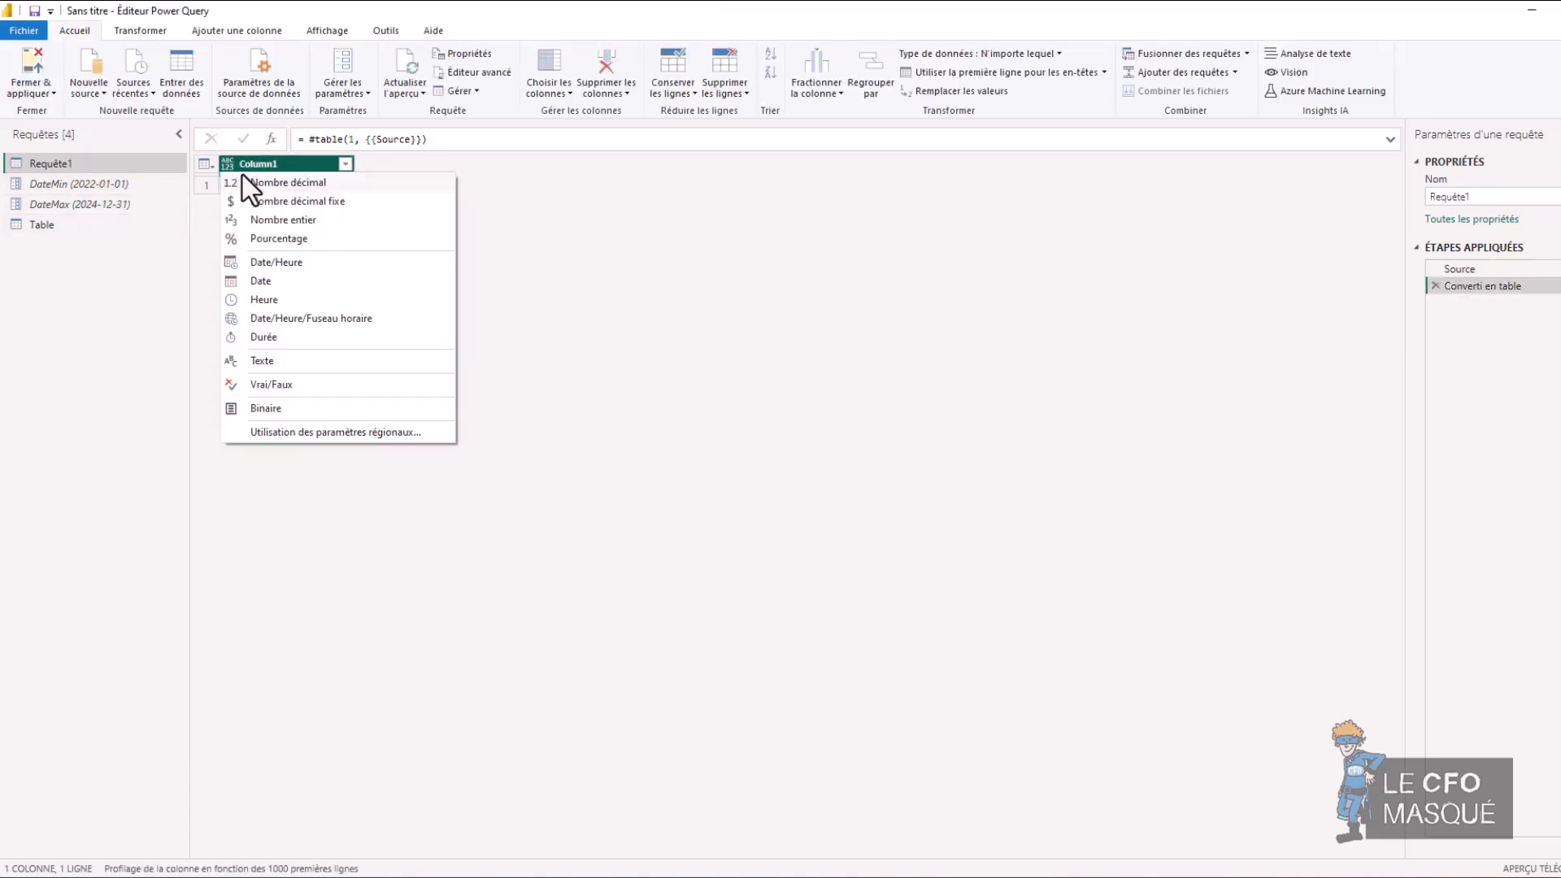
click(300, 264)
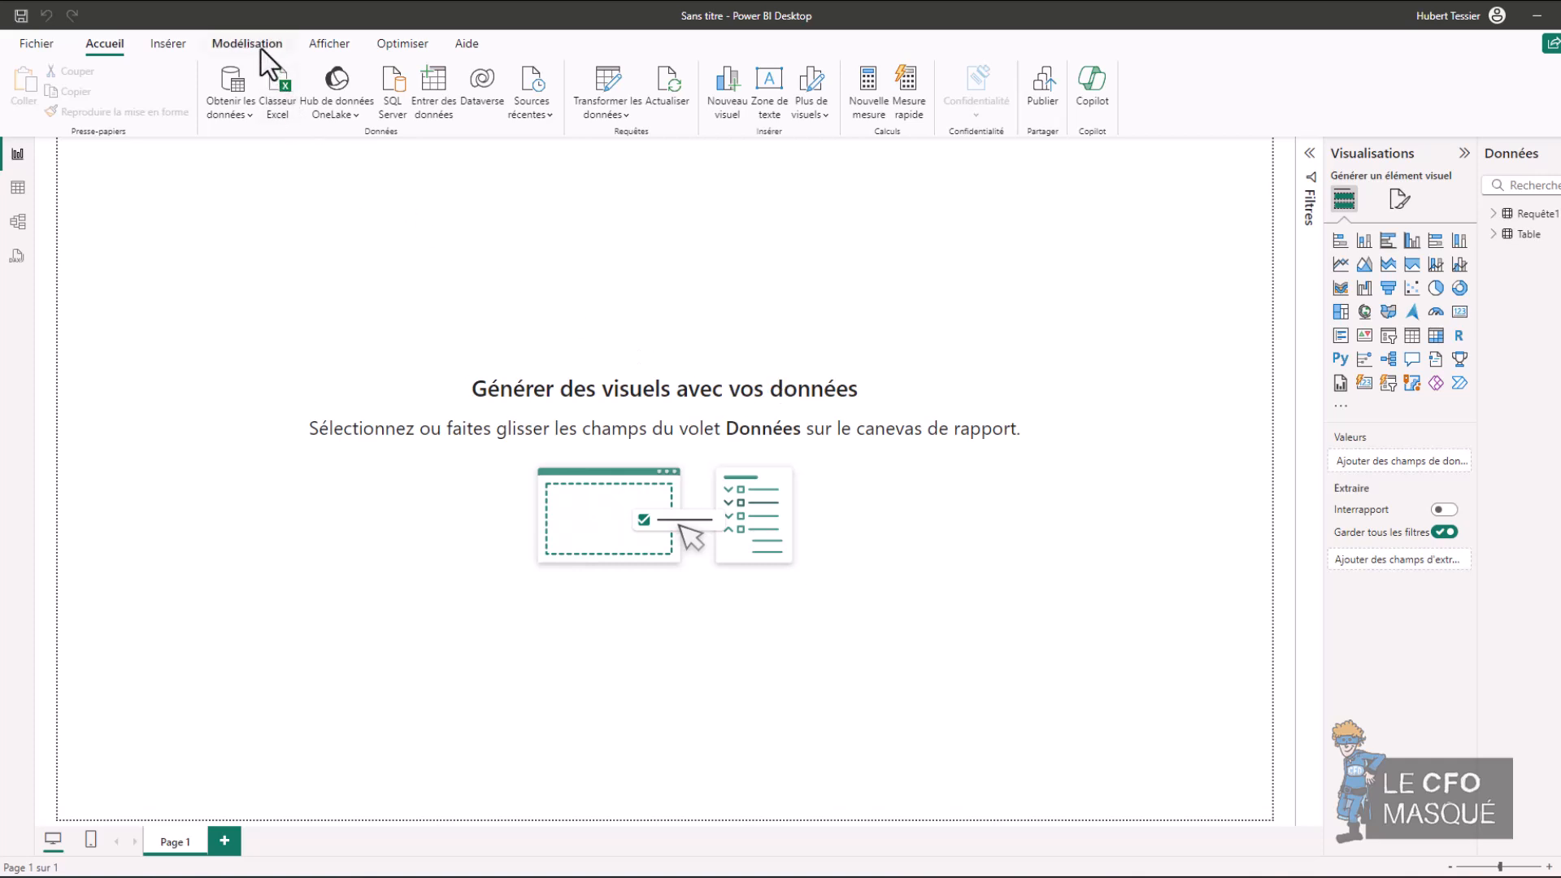
Create a new calculated table named Mesures in the report's model.
click(261, 49)
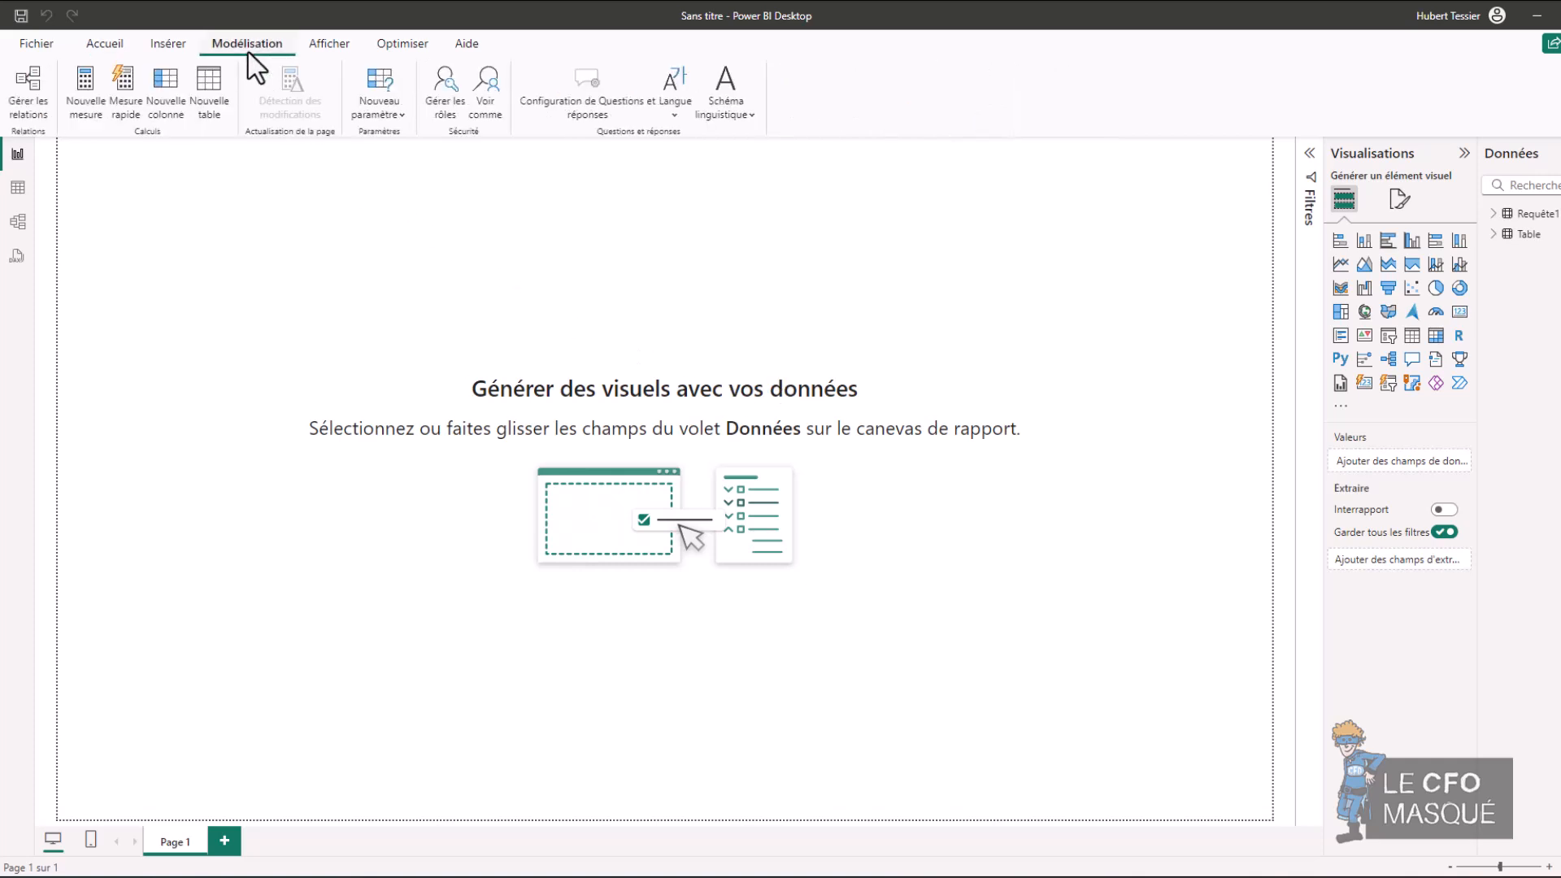
click(214, 100)
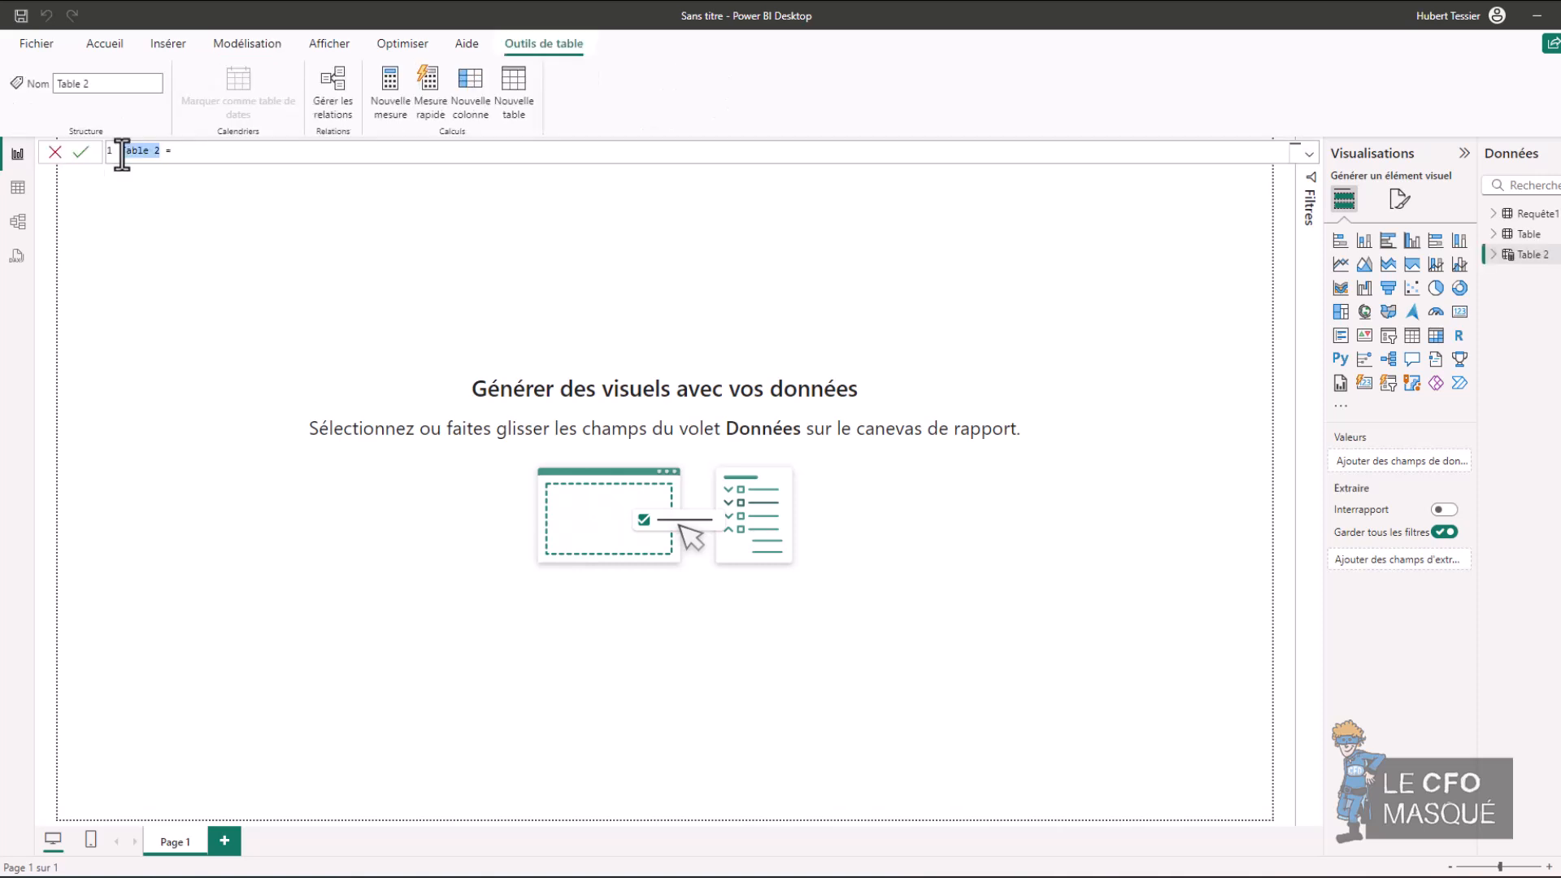
text(Mesures)
key(Return)
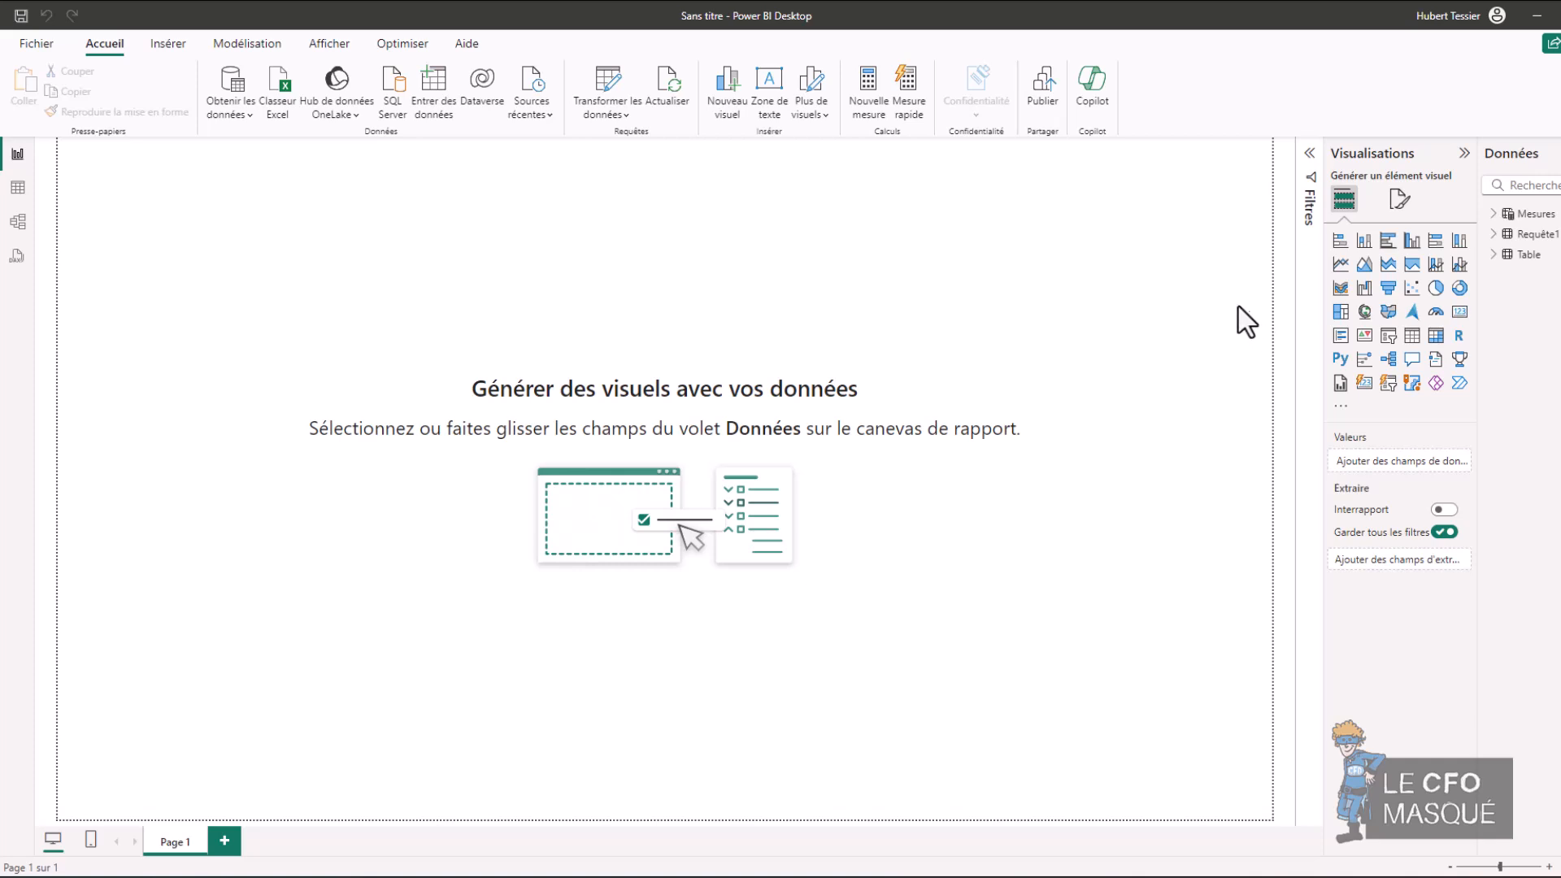
Customize the current report theme, setting Couleur 1 to a medium blue, Couleur 2 to #DA8F29 and Couleur 3 to #FAB550.
click(329, 51)
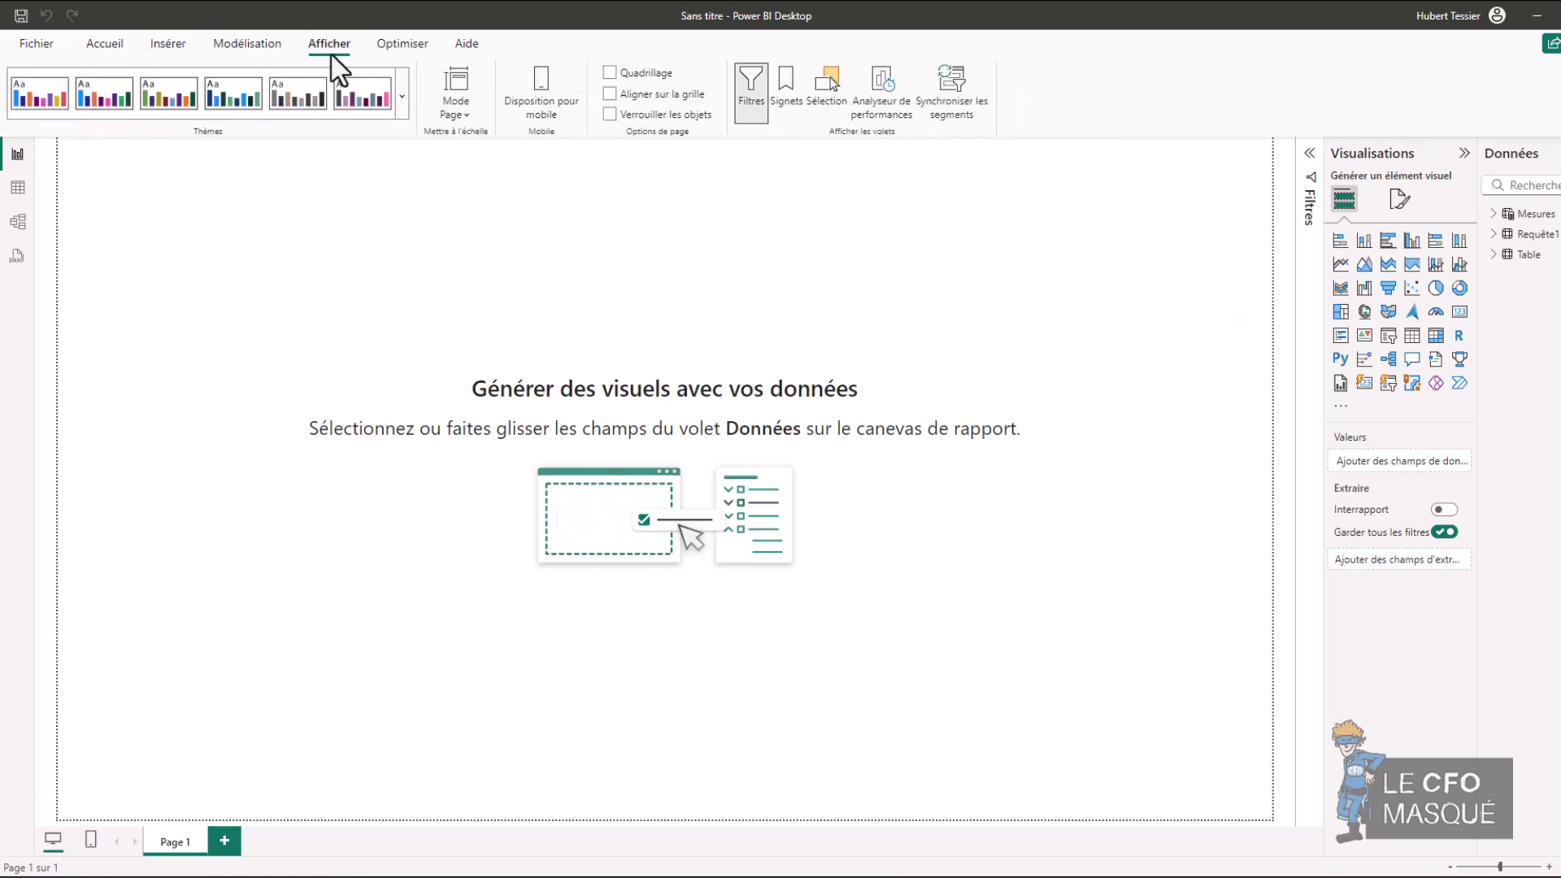
click(399, 109)
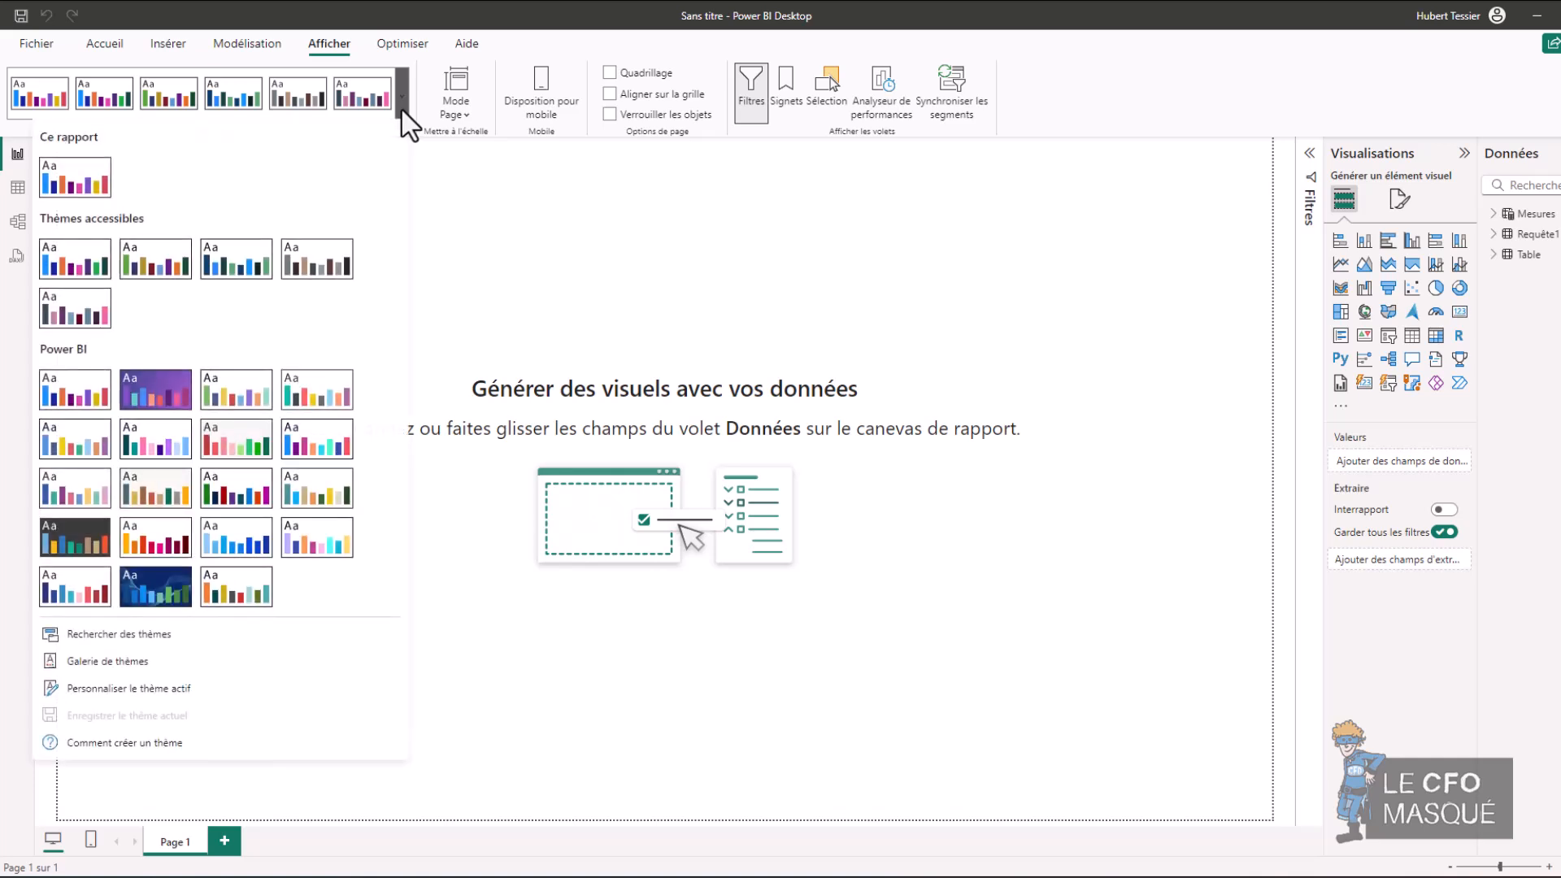
click(208, 691)
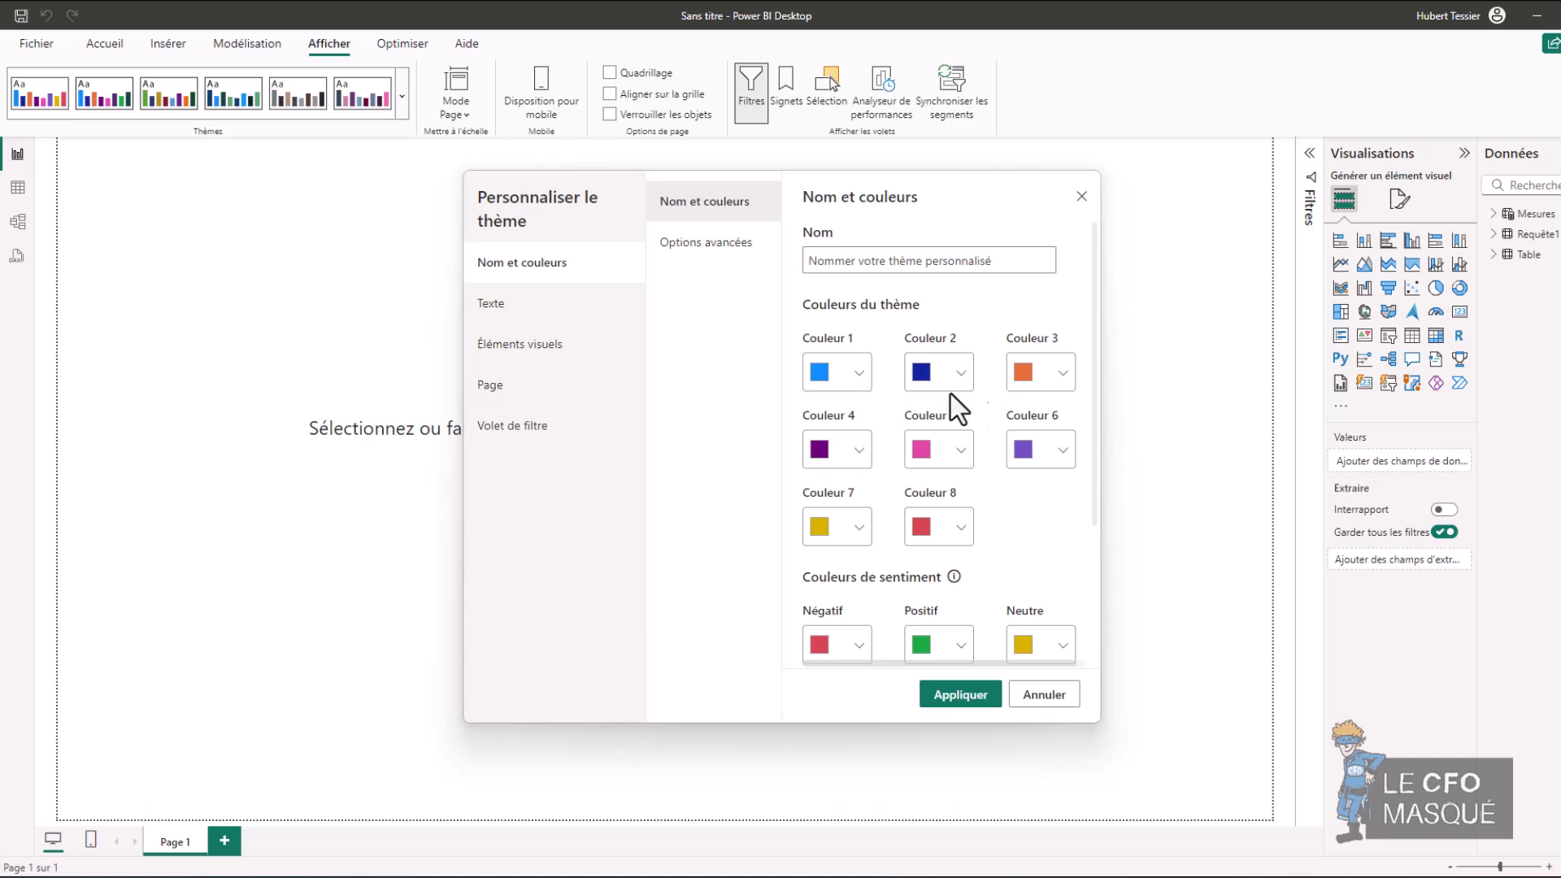
click(855, 374)
drag(865, 654, 707, 655)
key(ctrl+v)
click(959, 373)
key(ctrl+v)
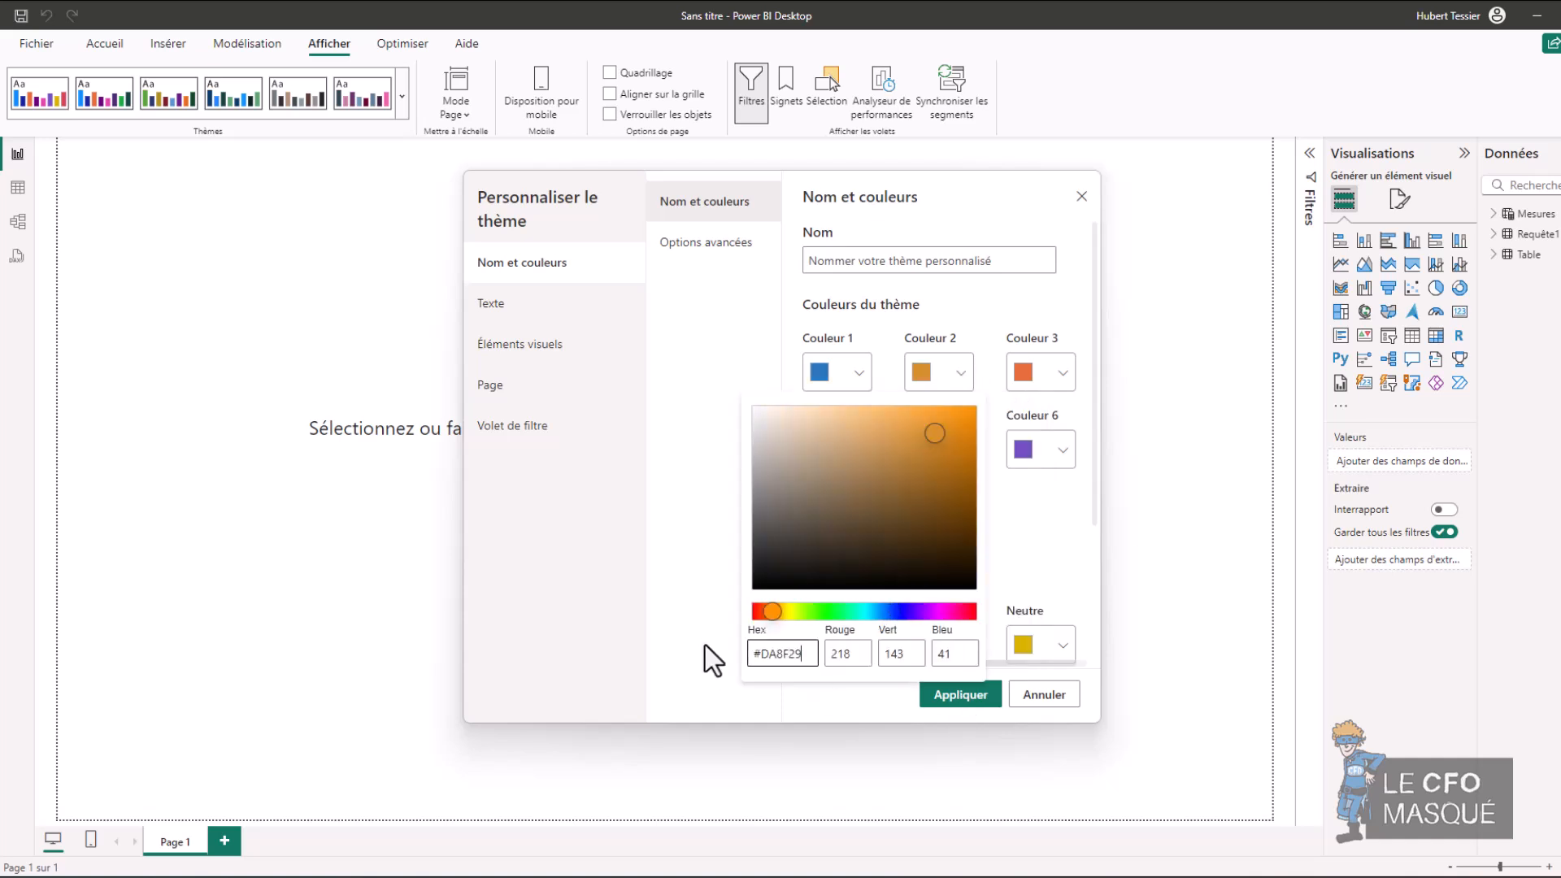
click(1062, 382)
drag(886, 653, 813, 654)
key(ctrl+v)
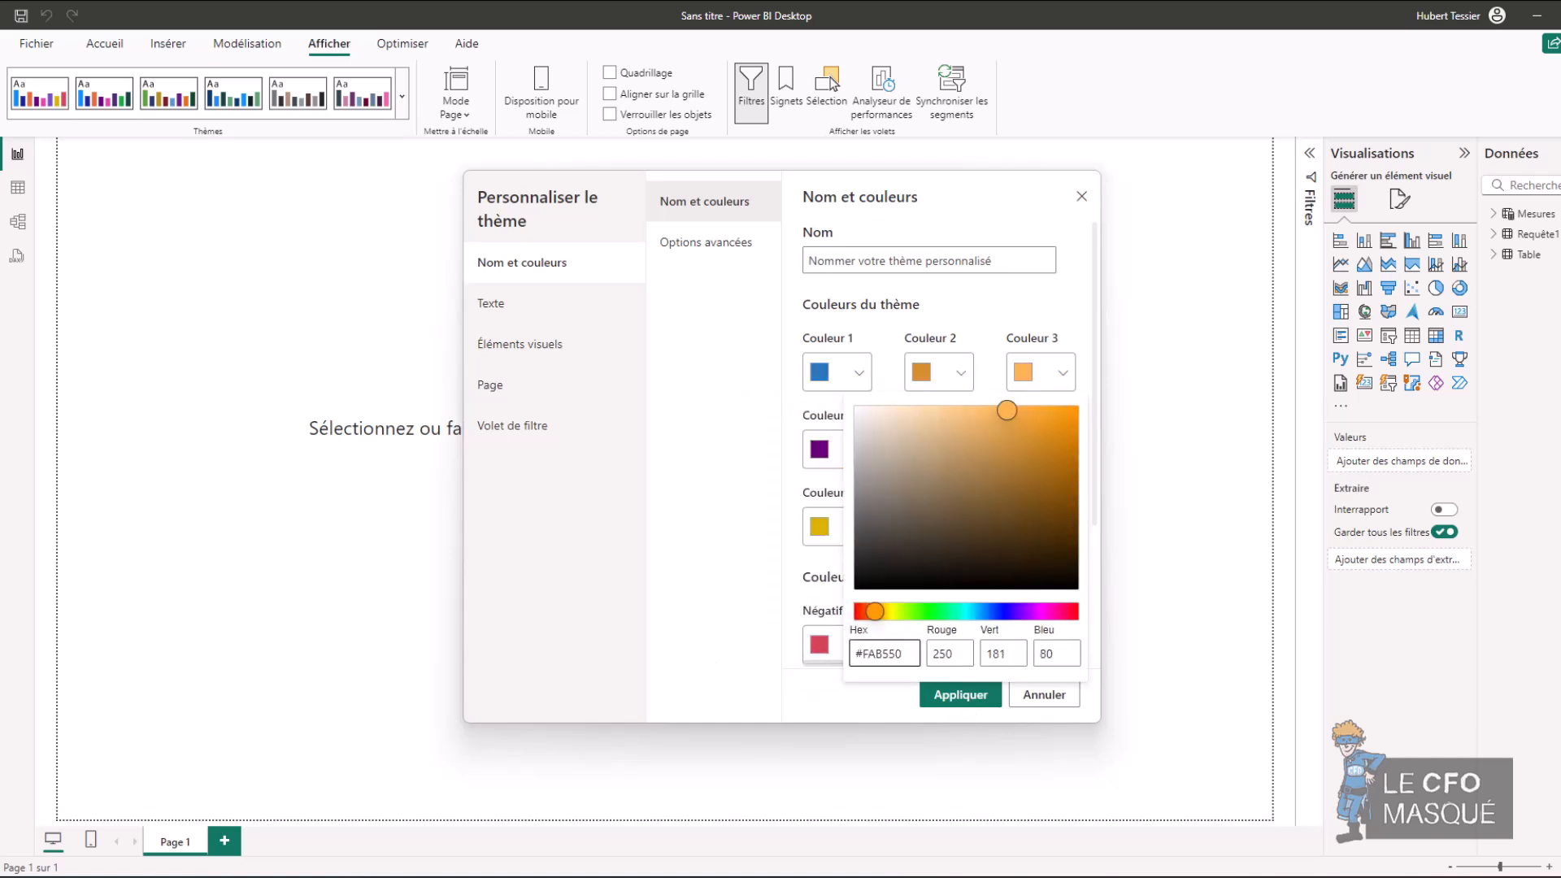
Set the theme's Couleur 4 to #313131, Couleur 5 to #535353 and Couleur 6 to a very light grey, and apply the theme.
click(837, 452)
drag(704, 566, 631, 575)
text(#313131)
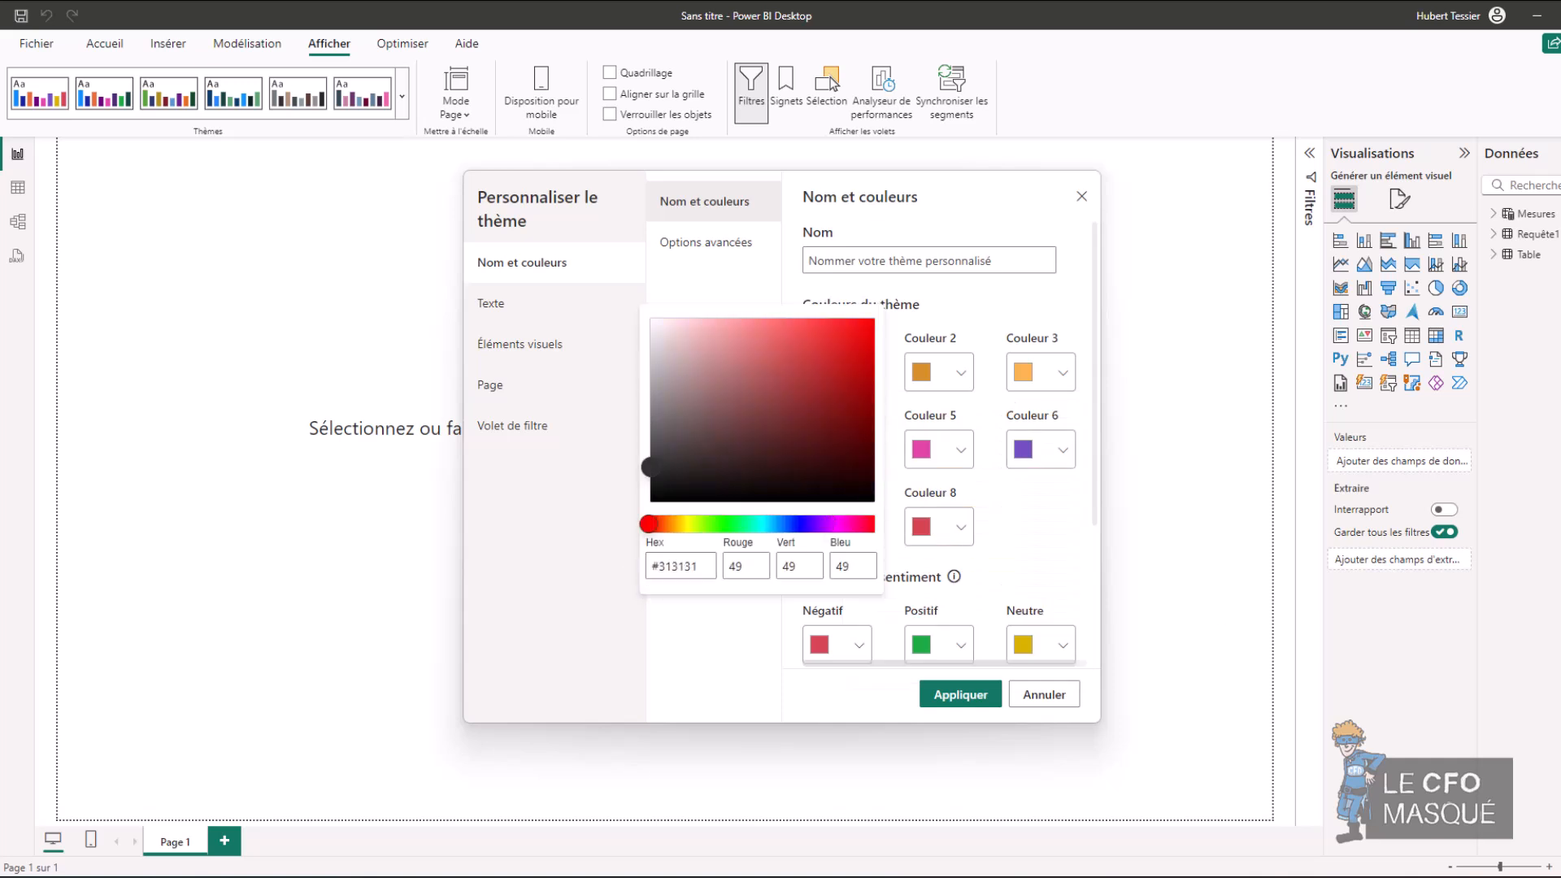
click(958, 451)
drag(813, 567, 712, 566)
text(#535353)
click(1063, 451)
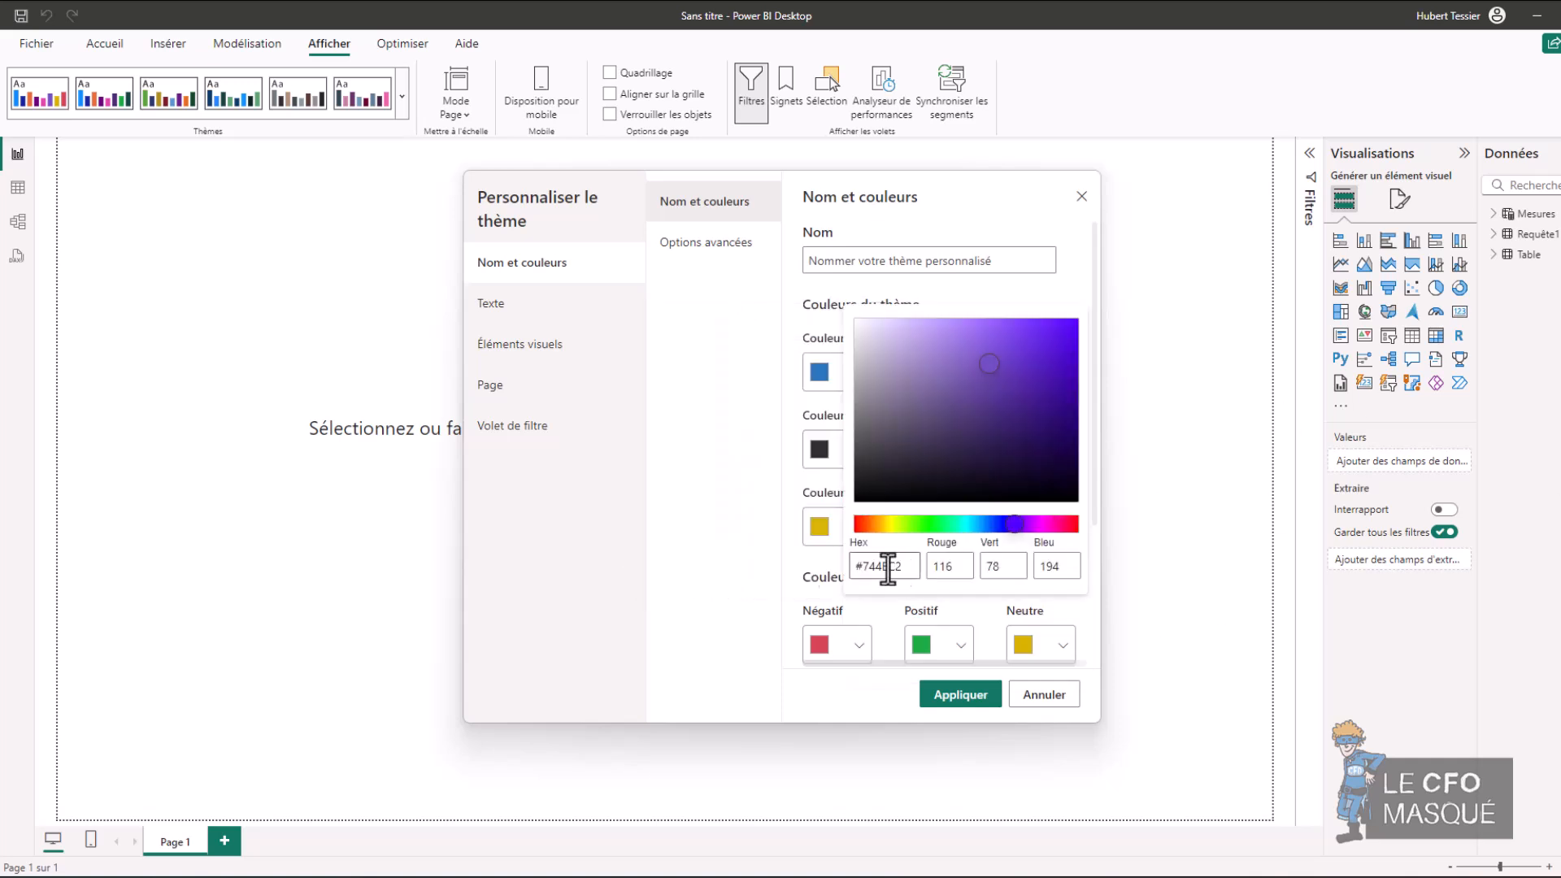
drag(902, 569, 822, 568)
key(ctrl+v)
click(835, 428)
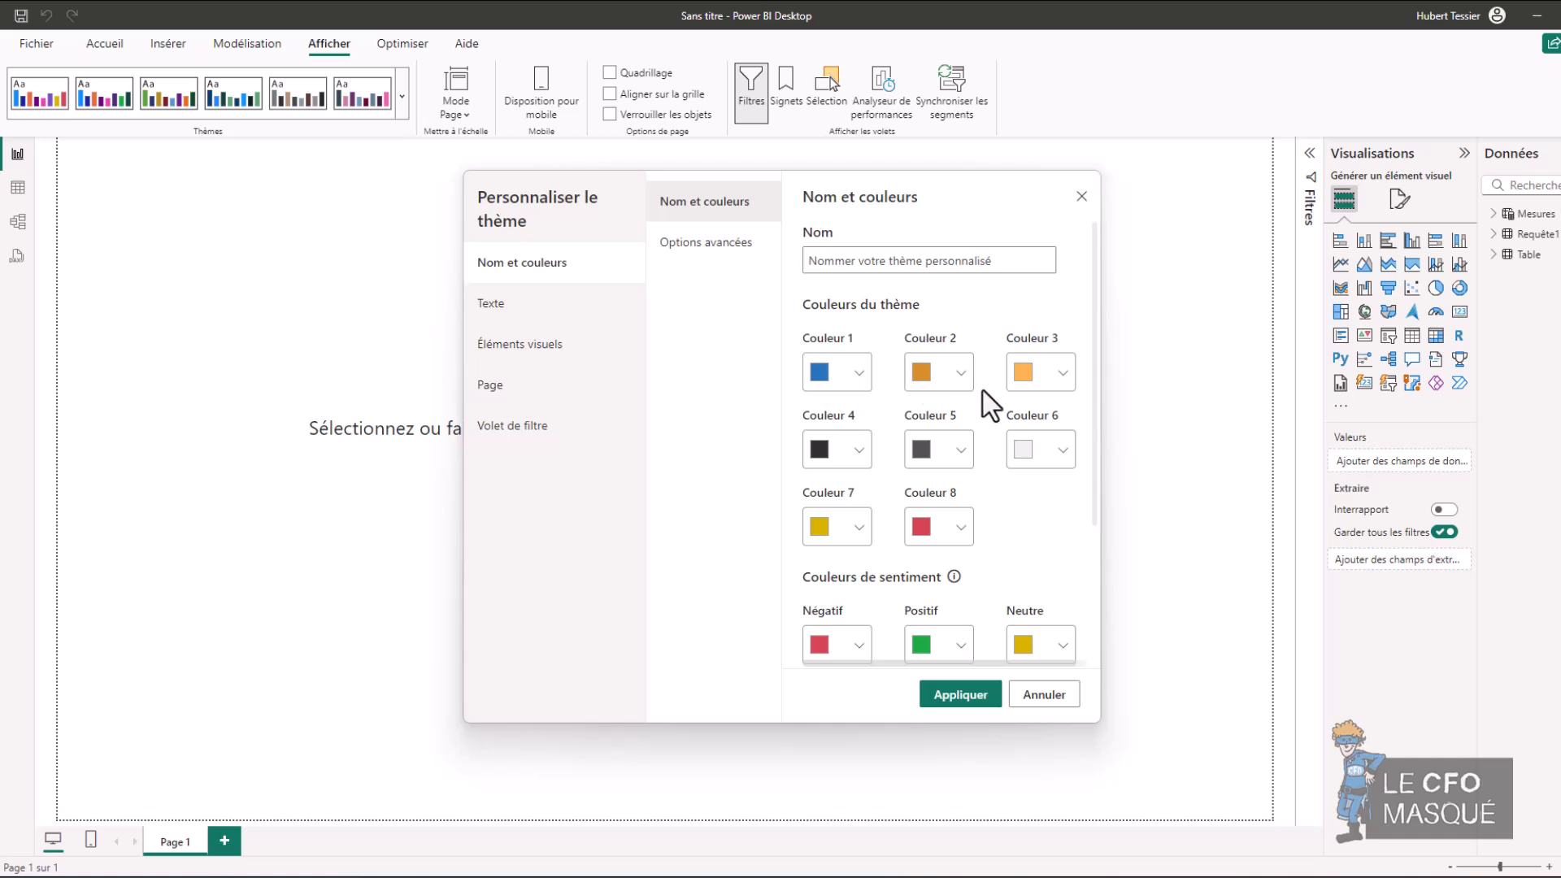
click(975, 699)
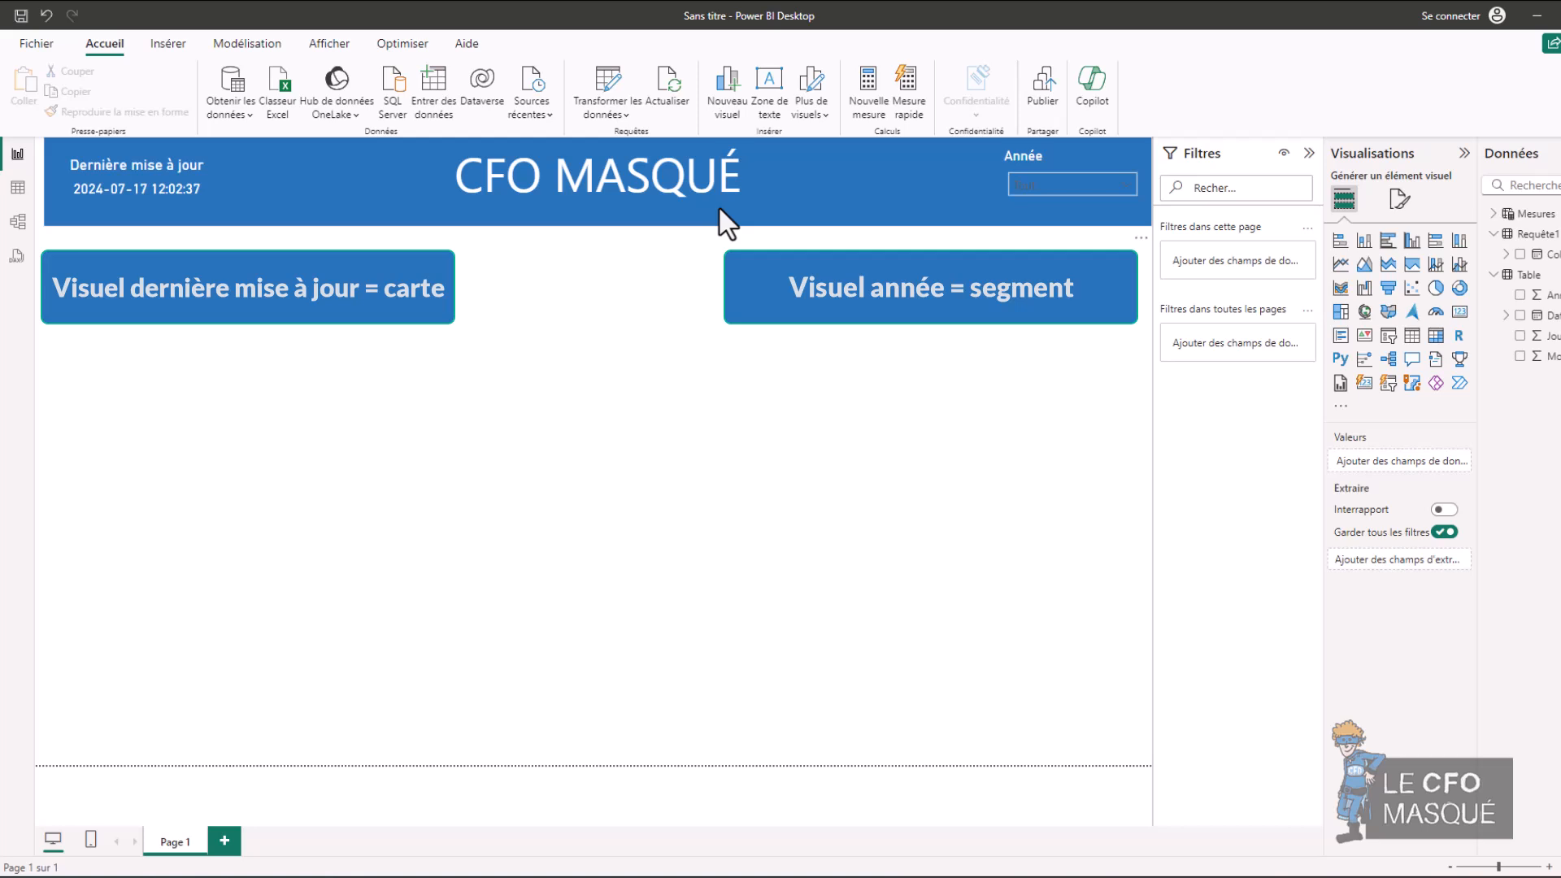
Save the report as a .pbit template file named TEMPLATE CFO MASQUÉ.
click(38, 45)
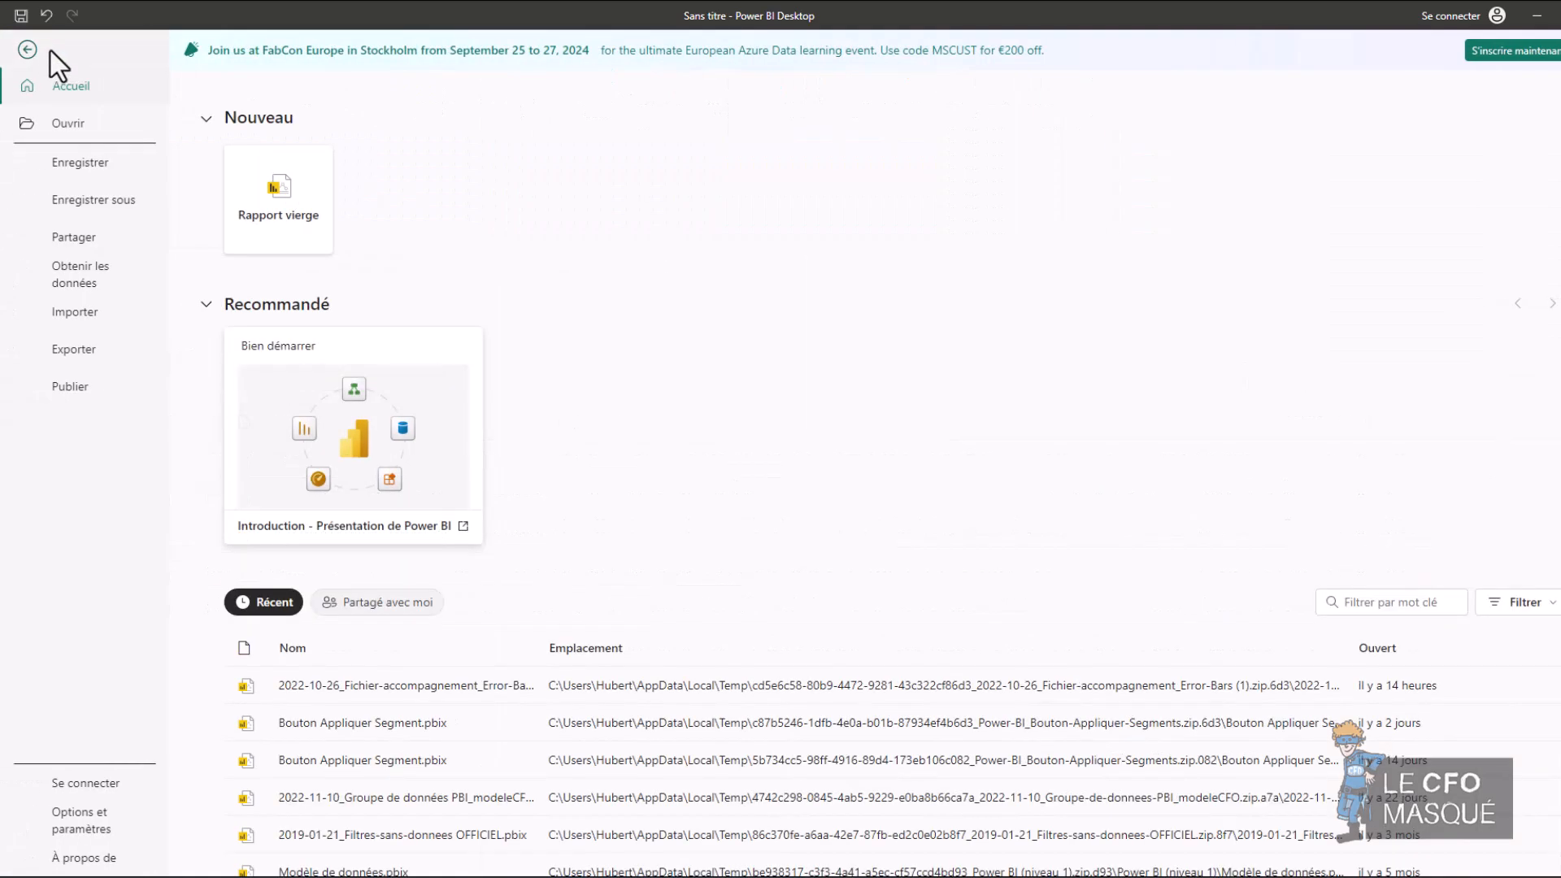
click(105, 200)
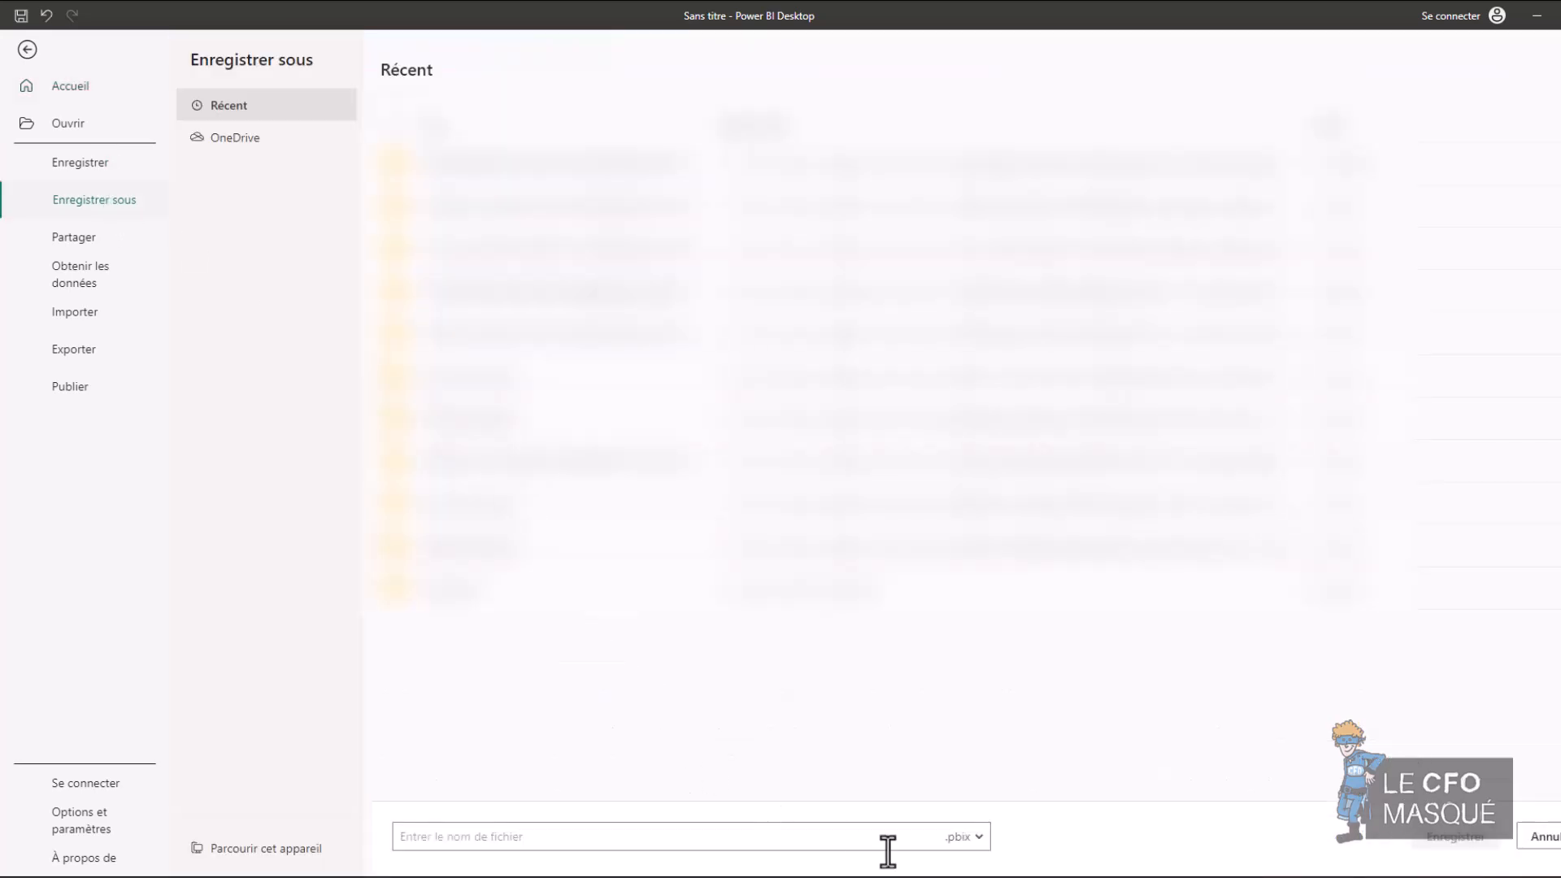
click(976, 837)
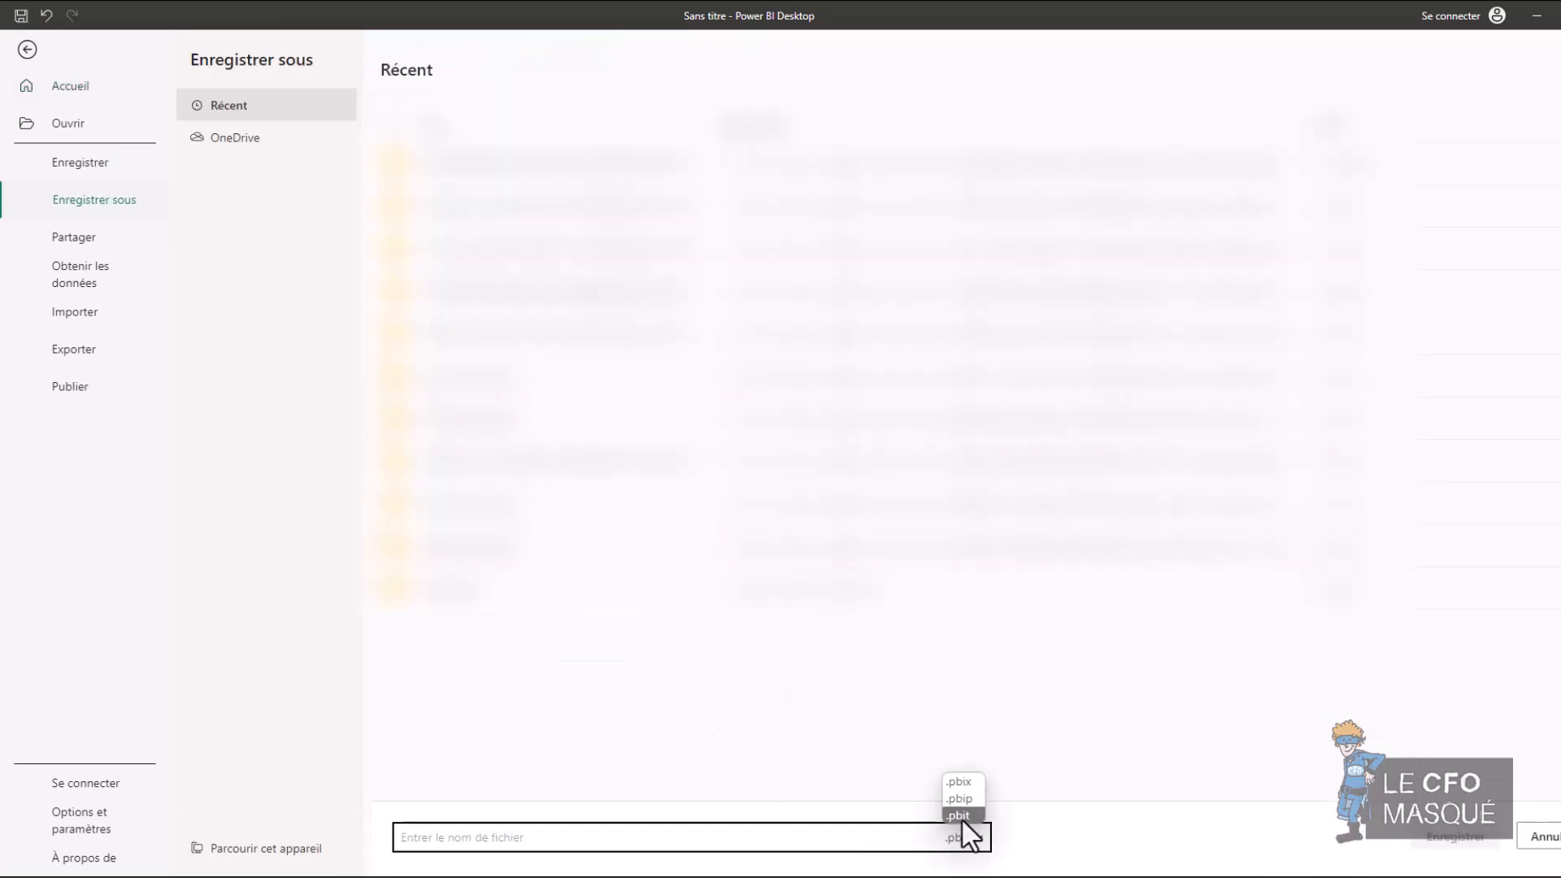
click(959, 815)
click(496, 838)
text(TEMPLATE)
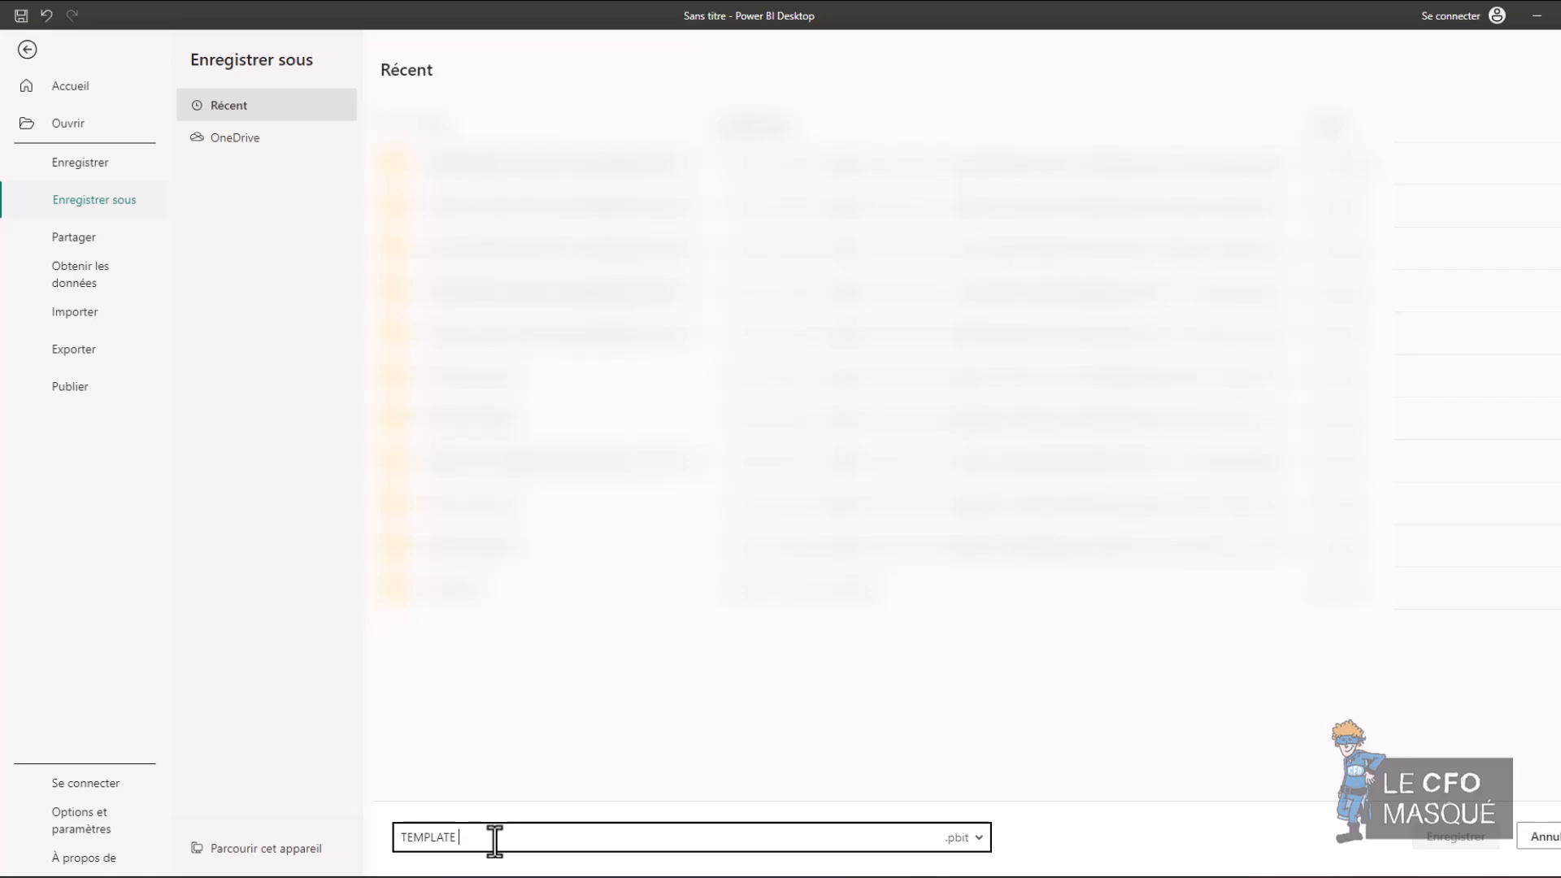
text( CFO MASQUÉ)
key(Return)
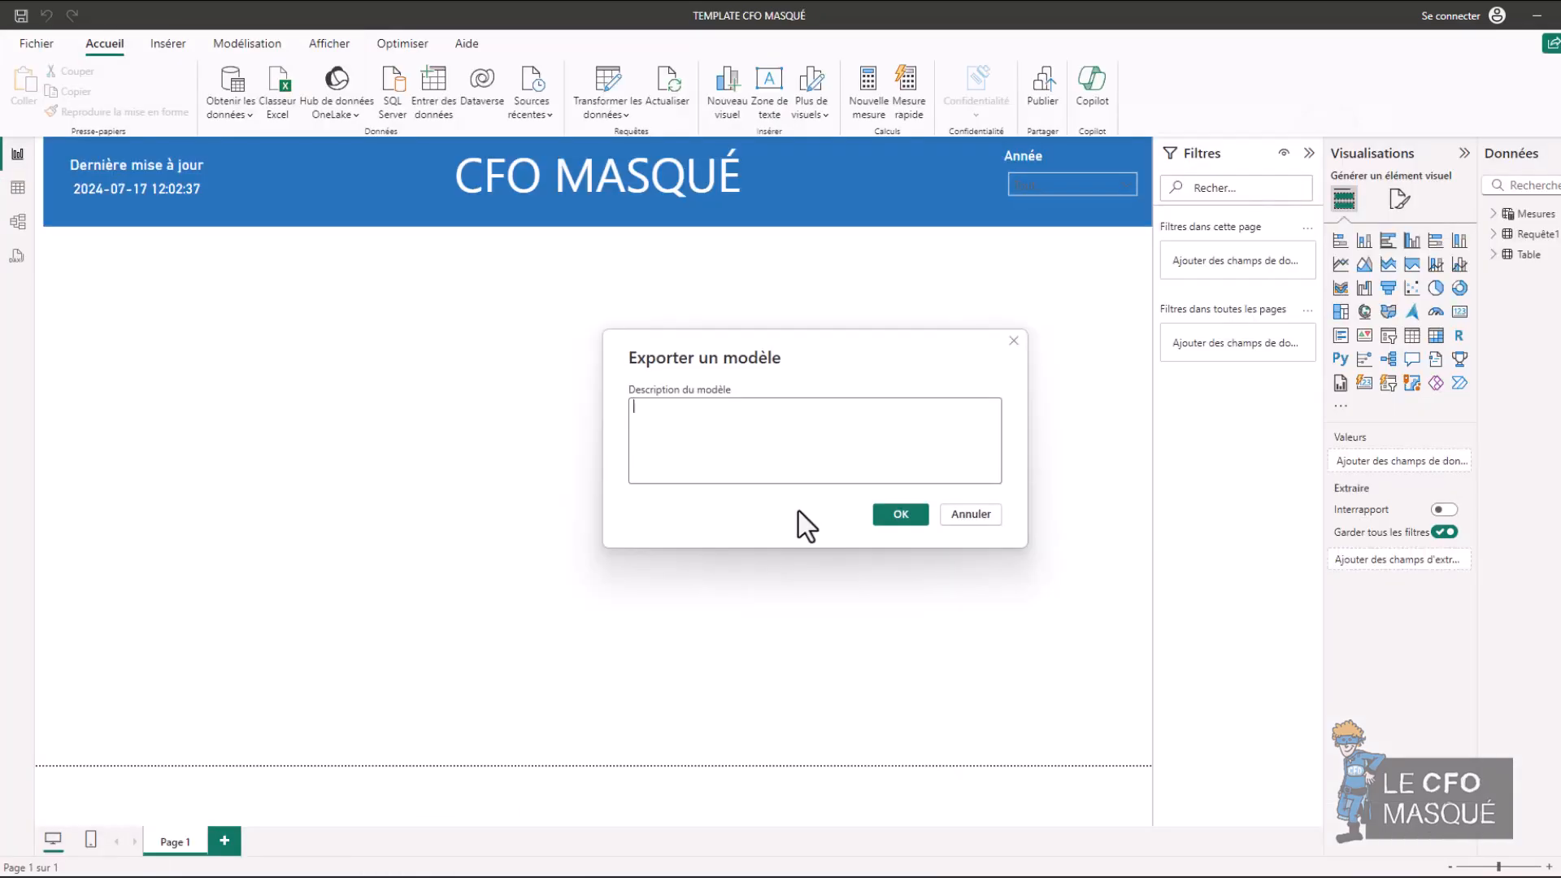
Enter TEMPLATE CFO MASQUÉ as the template description and complete the export.
text(TEM)
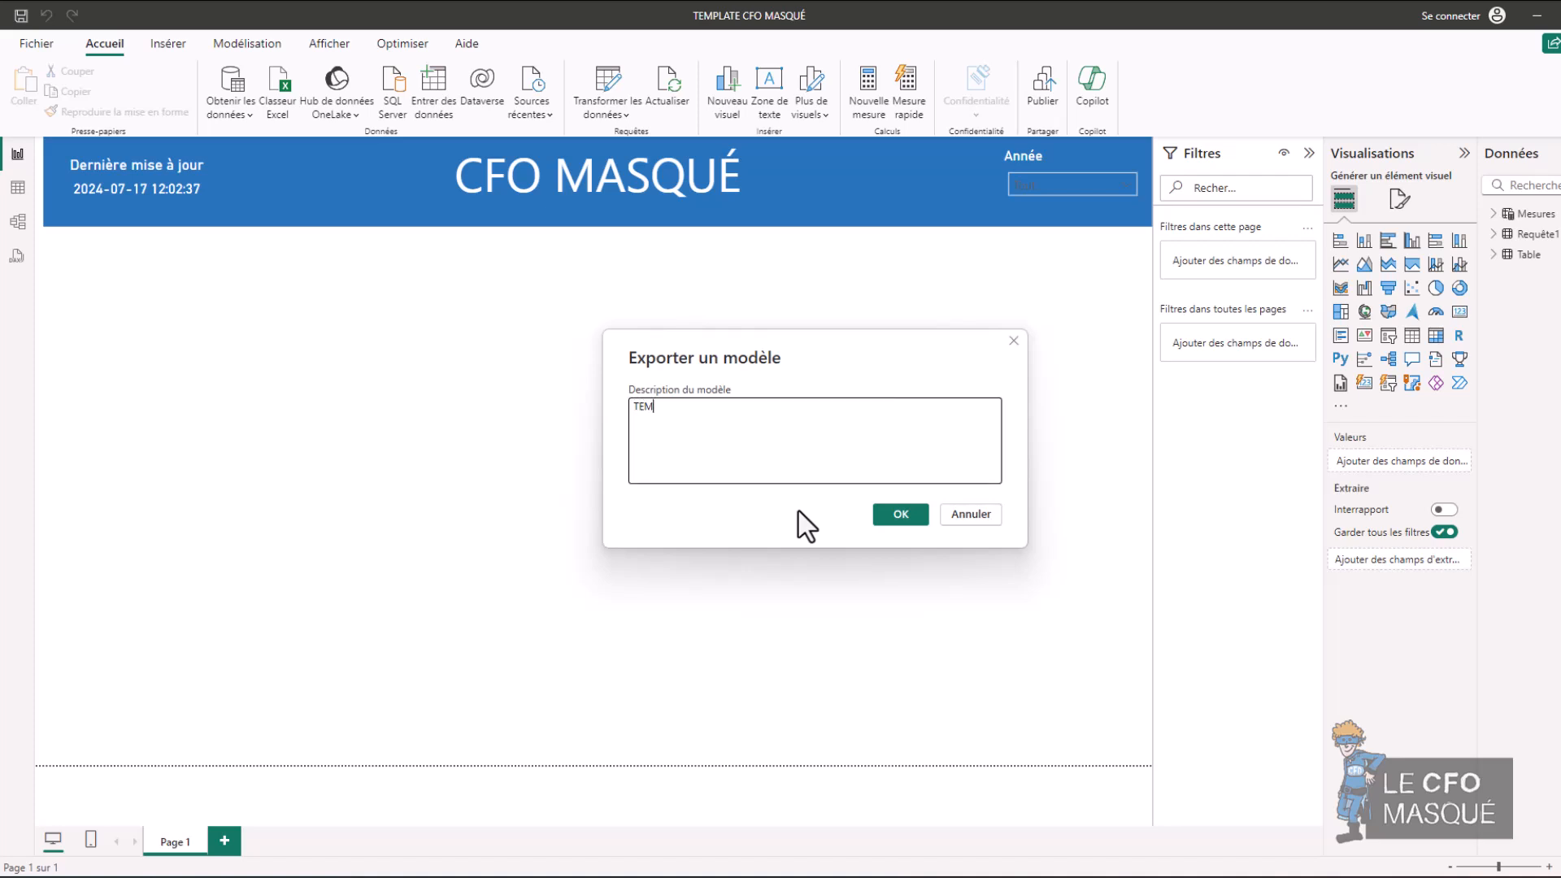
text(PLATE CFO MAS)
click(891, 511)
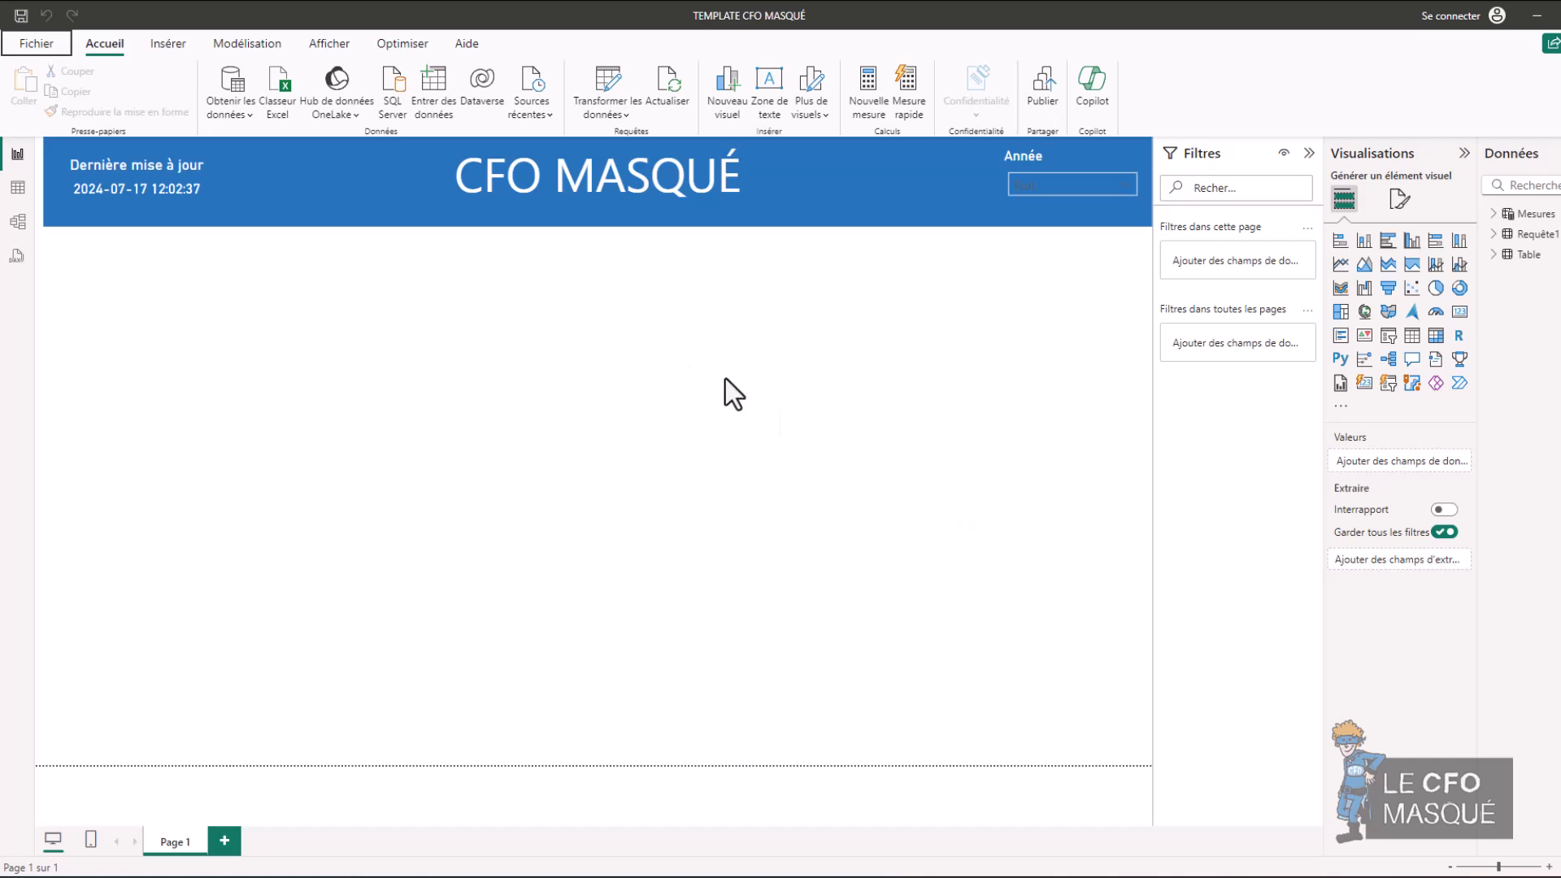
Switch to File Explorer, open the exported TEMPLATE CFO MASQUÉ template, and enter 2022-01-01 as DateMin and a DateMax in 2025-04.
key(alt+Tab)
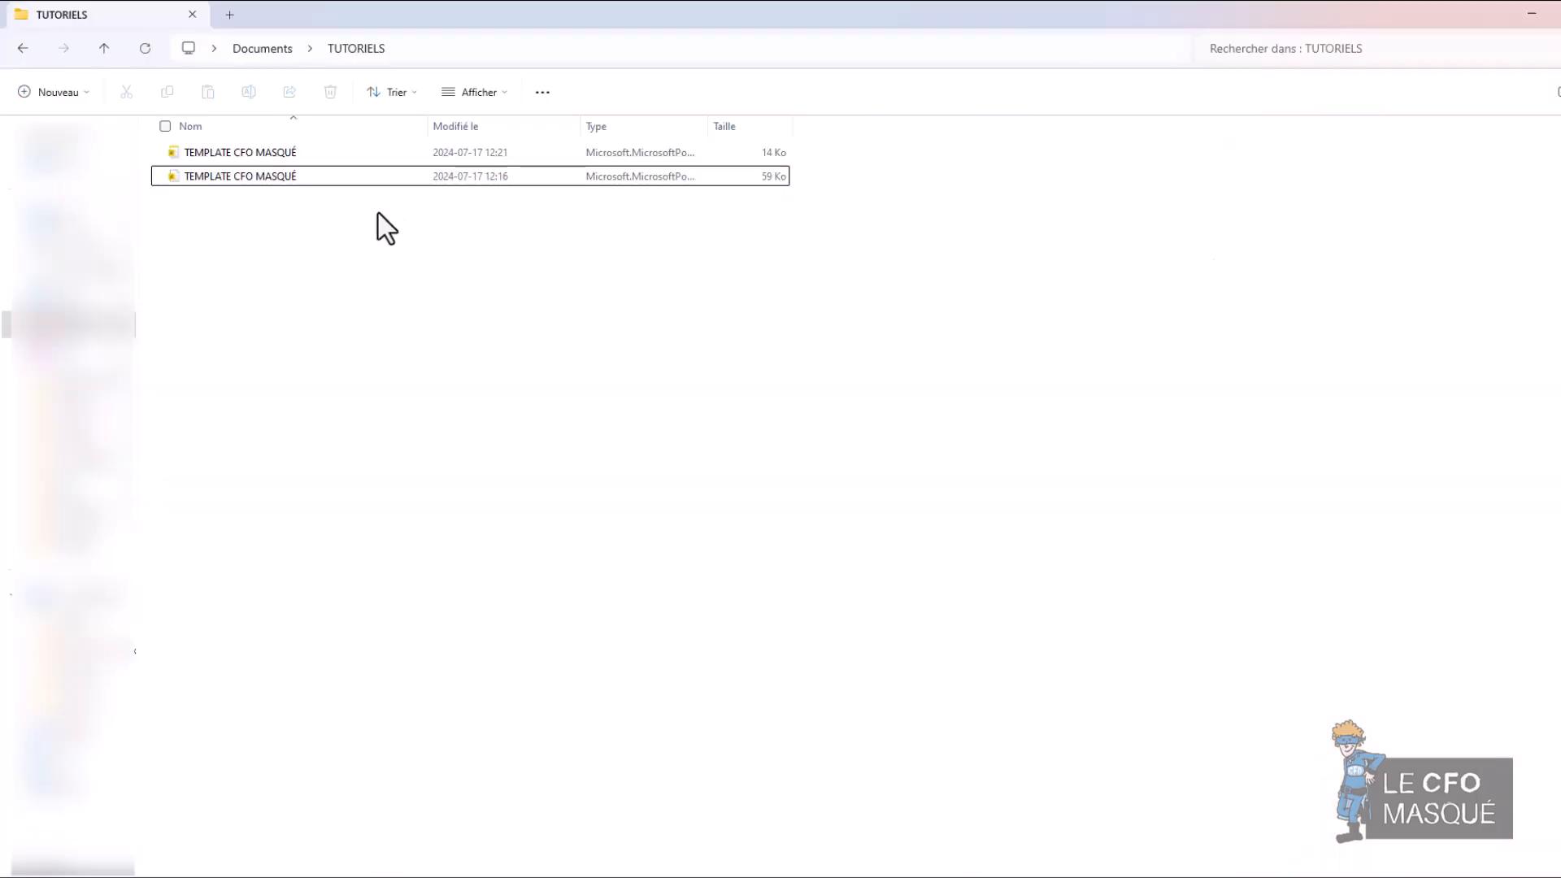
double_click(285, 153)
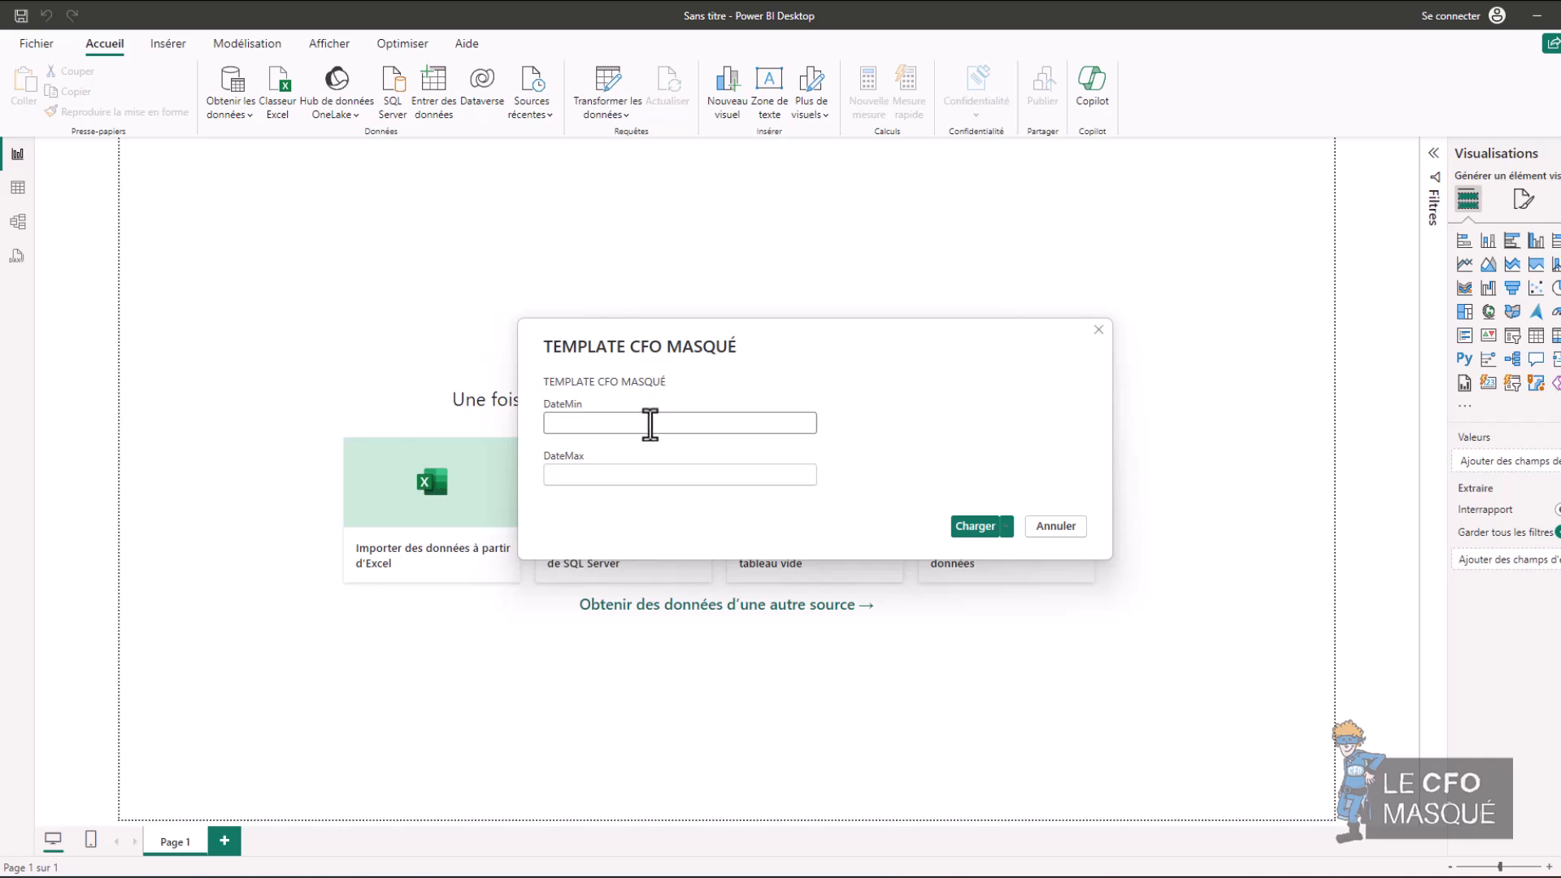
text(2022-01-01)
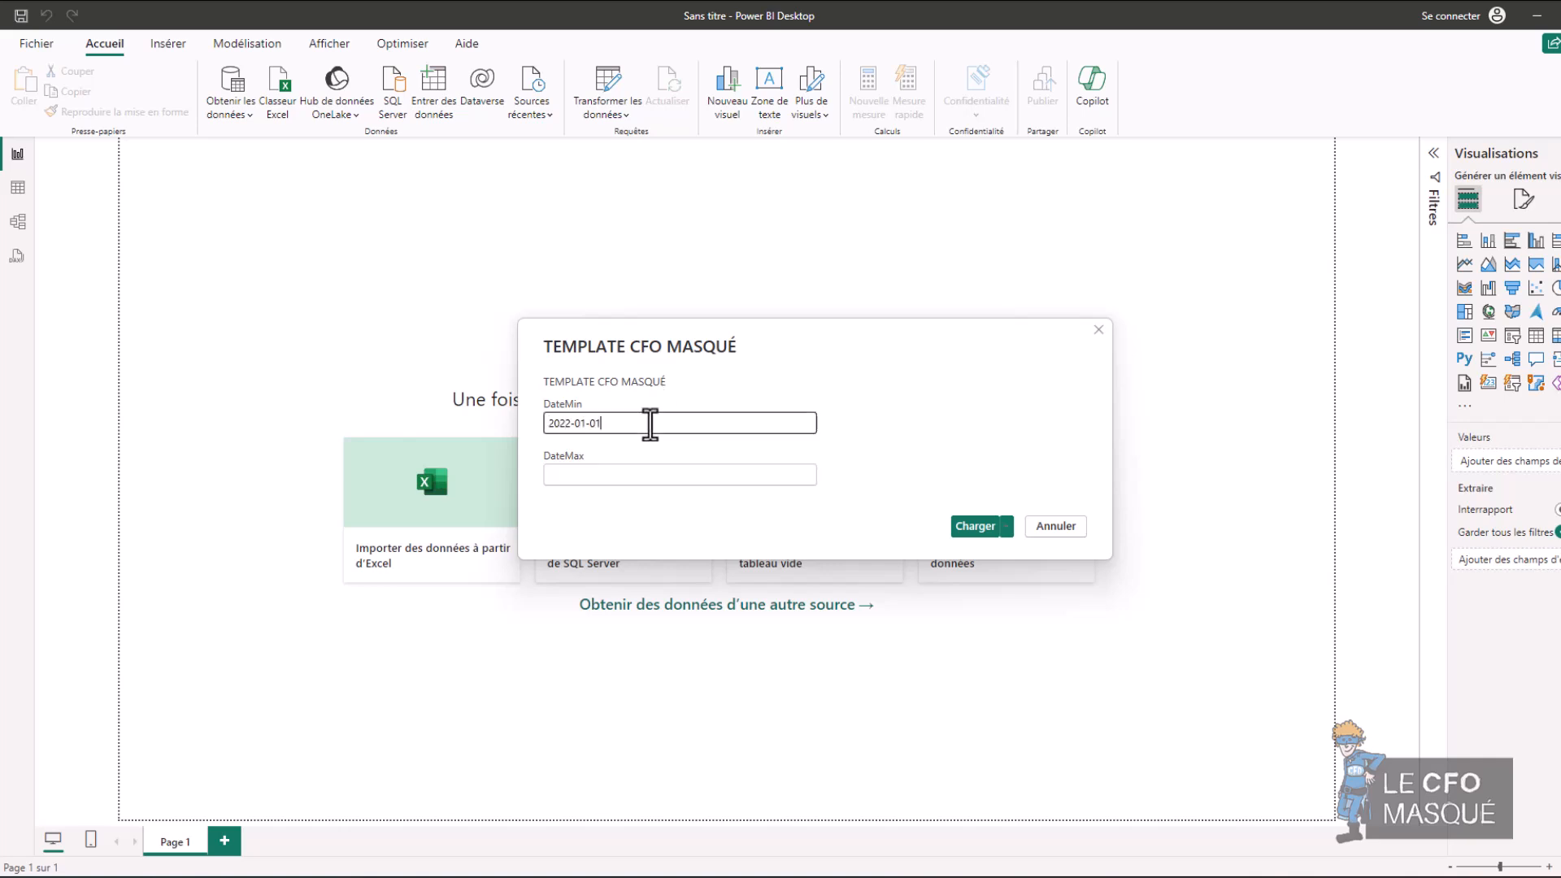
key(Tab)
text(2025-04)
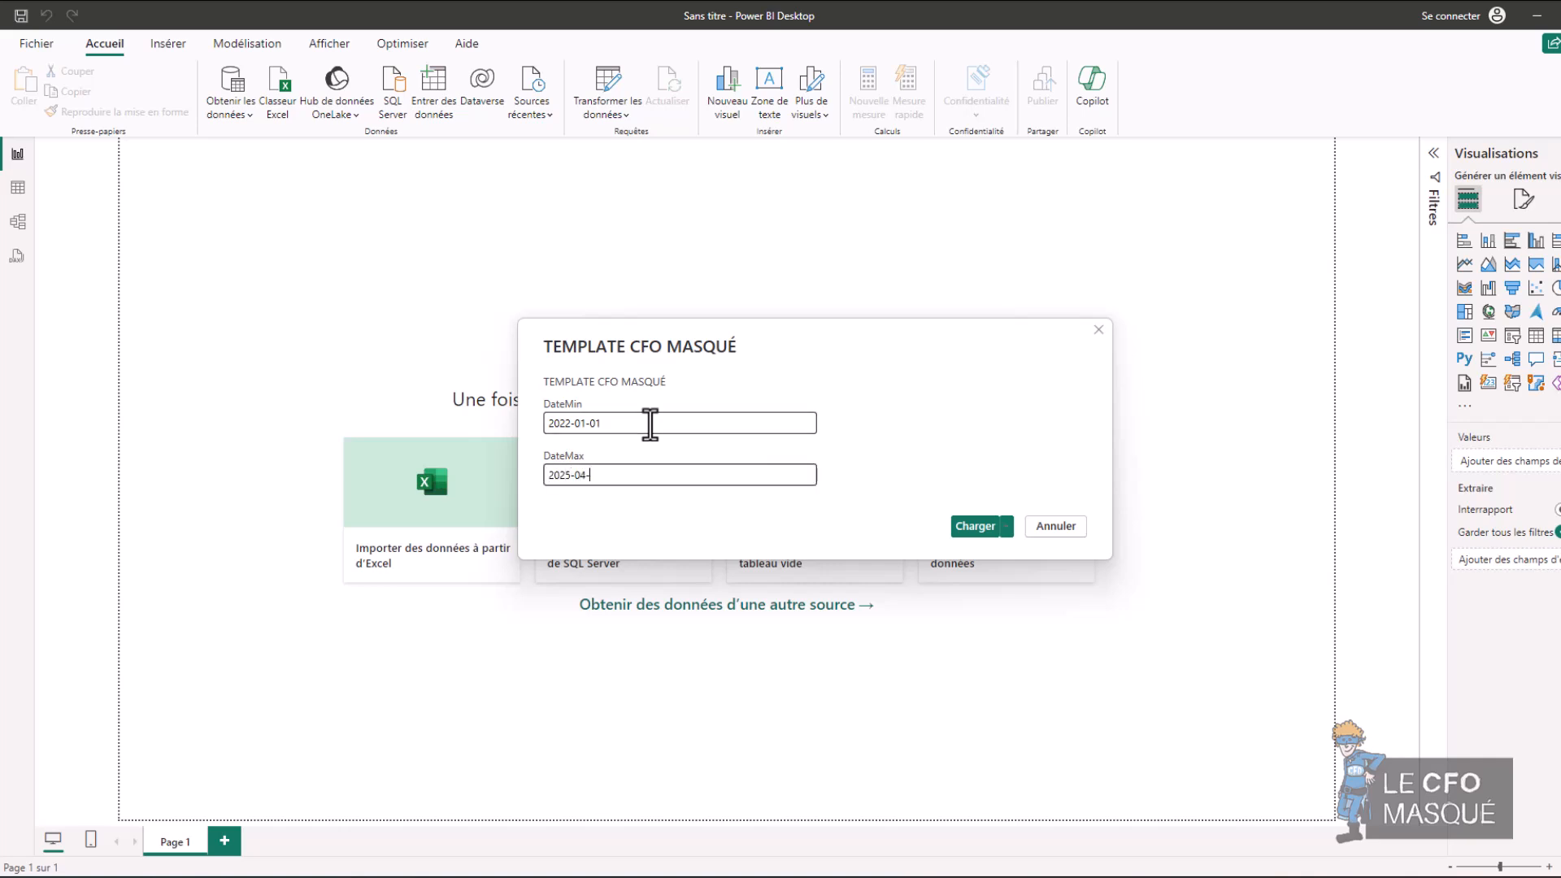